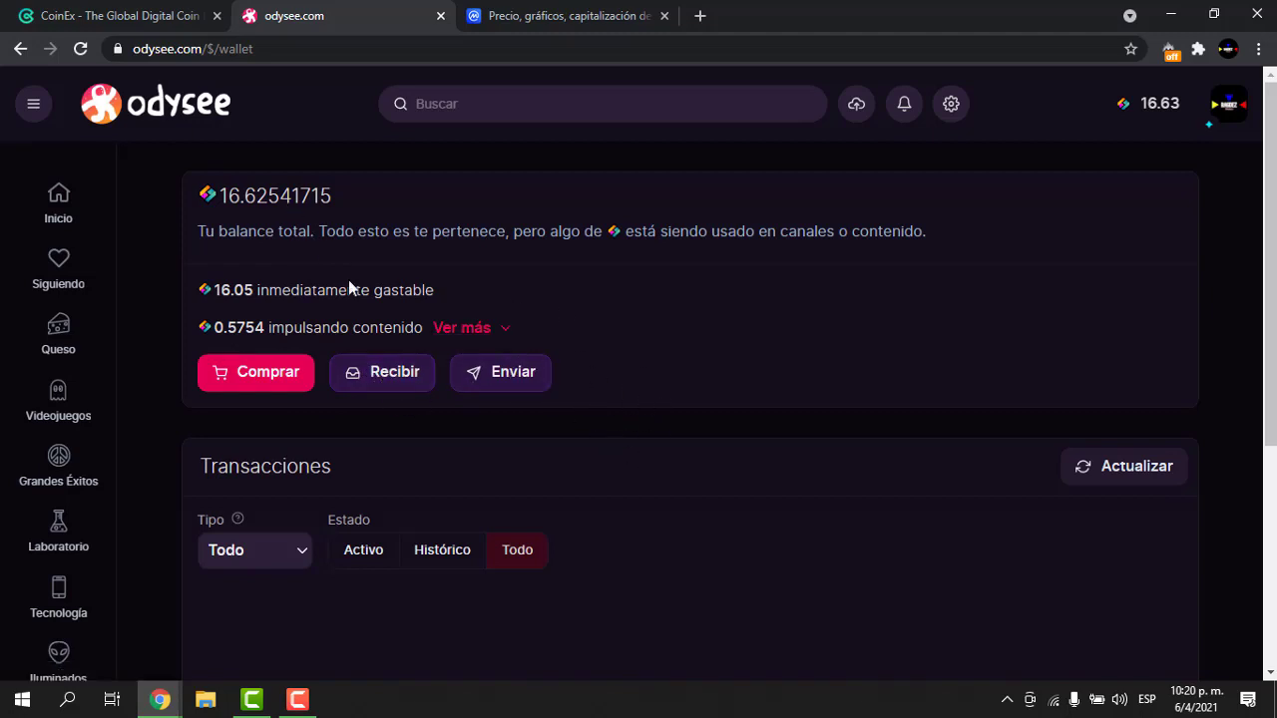
Check the LBRY Credits price page and the Odysee wallet, ending on the CoinEx home page.
{"action": "left_click", "coordinate": [94, 17]}
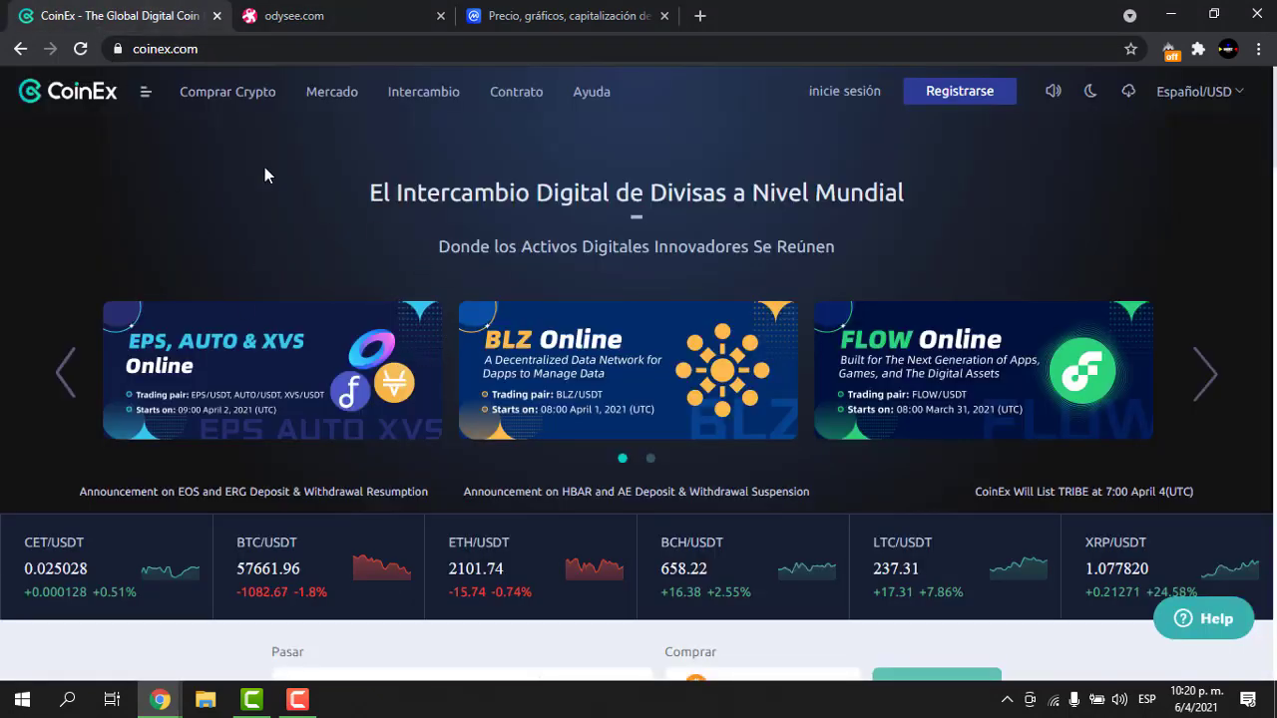
{"action": "left_click", "coordinate": [593, 14]}
{"action": "left_click", "coordinate": [289, 15]}
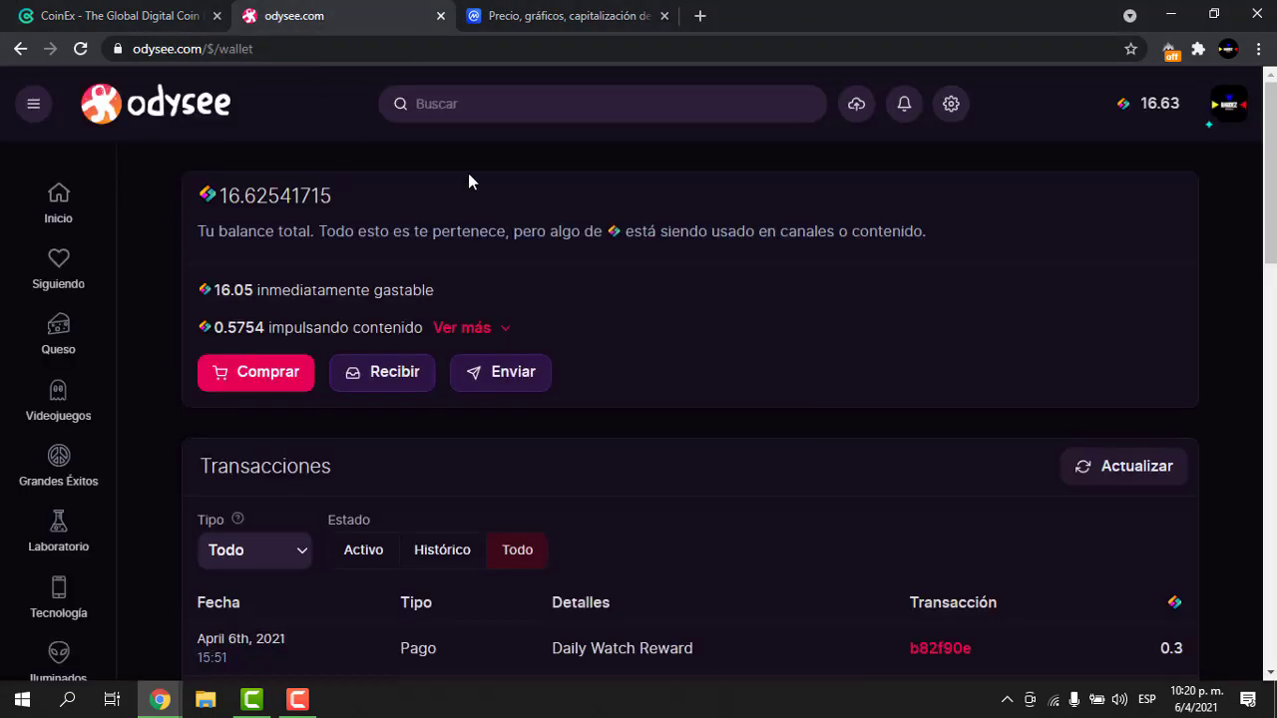
{"action": "left_click", "coordinate": [70, 12]}
{"action": "left_click", "coordinate": [289, 12]}
{"action": "left_click", "coordinate": [126, 12]}
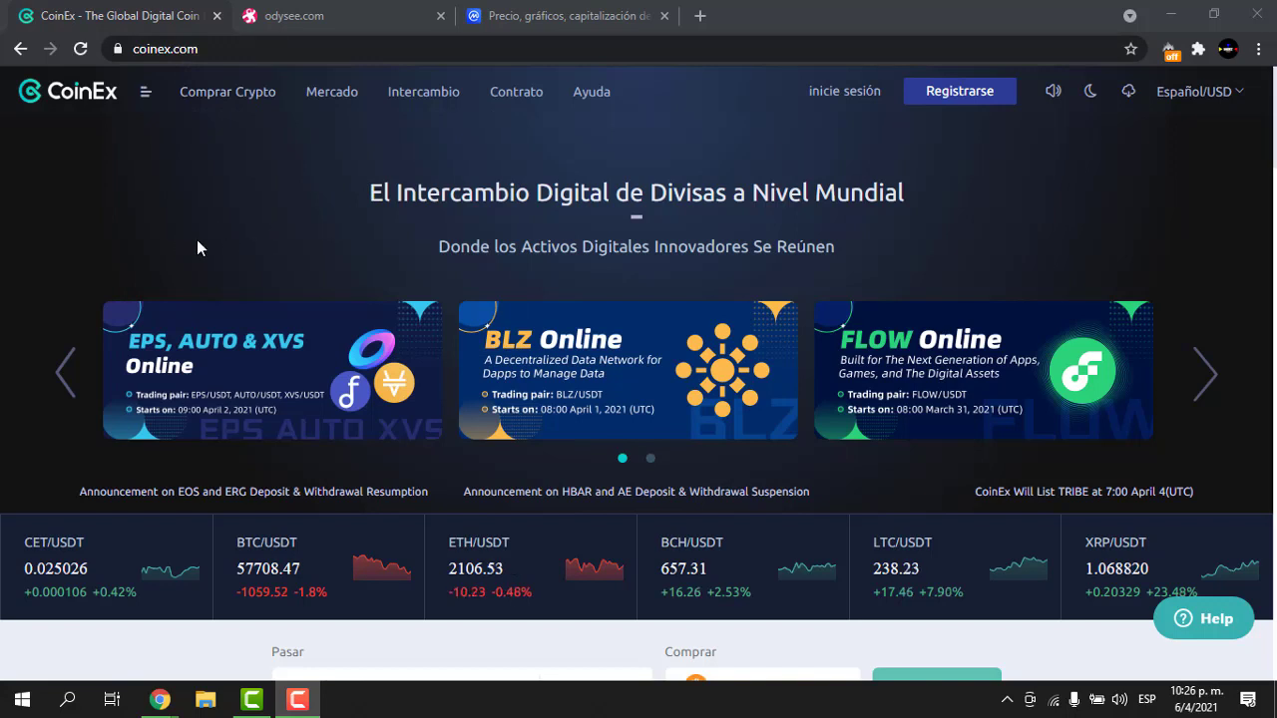
Open the CoinEx sign-up form, autofill the account e-mail and request the e-mail verification code.
{"action": "left_click", "coordinate": [978, 97]}
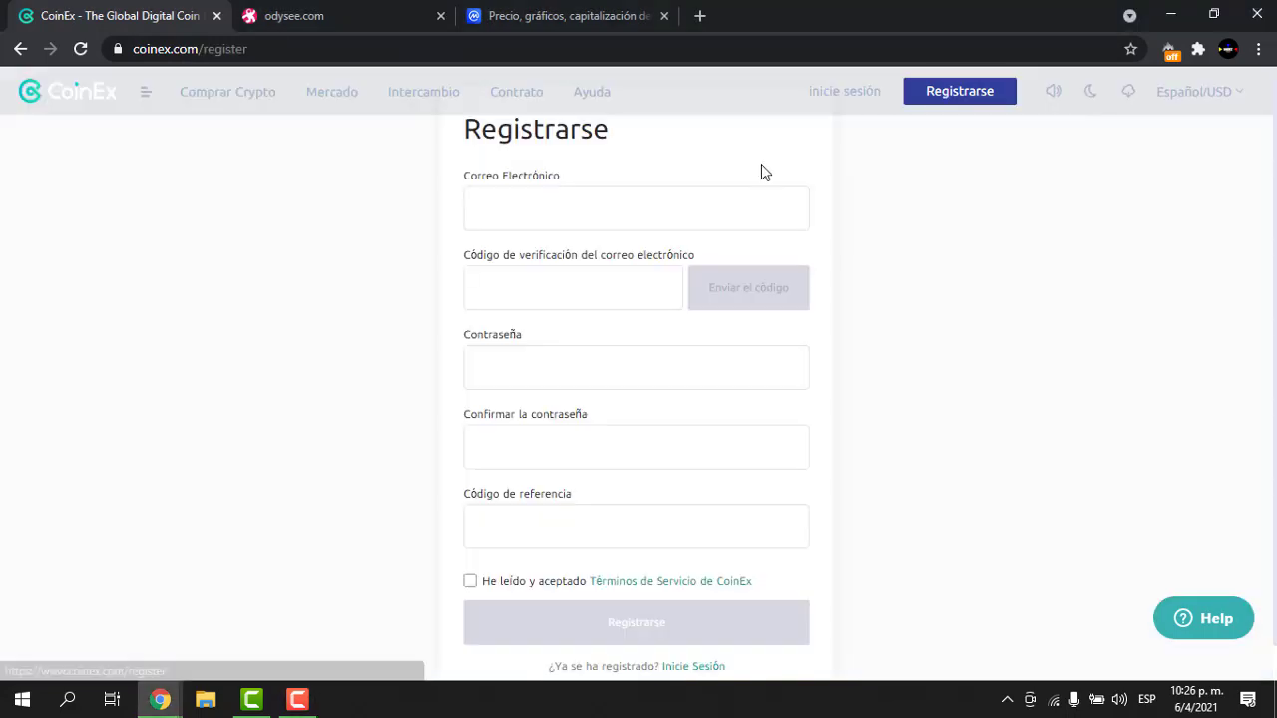
{"action": "scroll", "coordinate": [1097, 269], "scroll_direction": "up", "scroll_amount": 1}
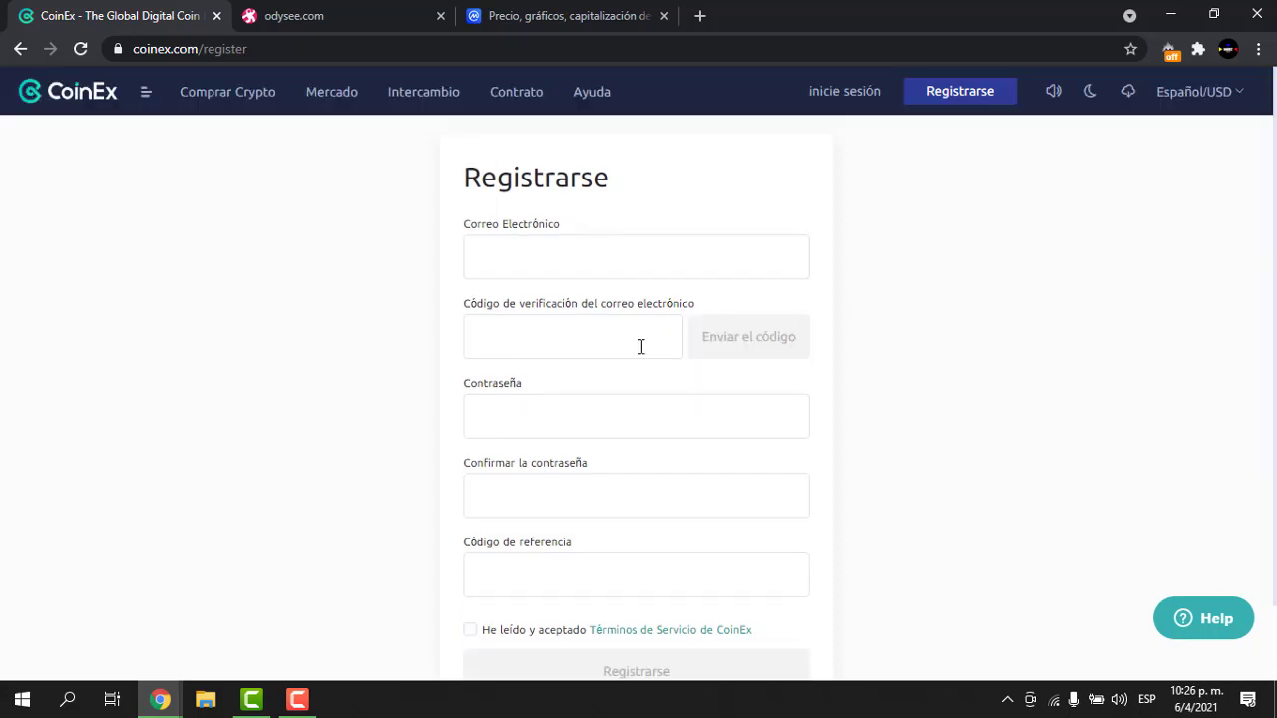
{"action": "left_click", "coordinate": [519, 250]}
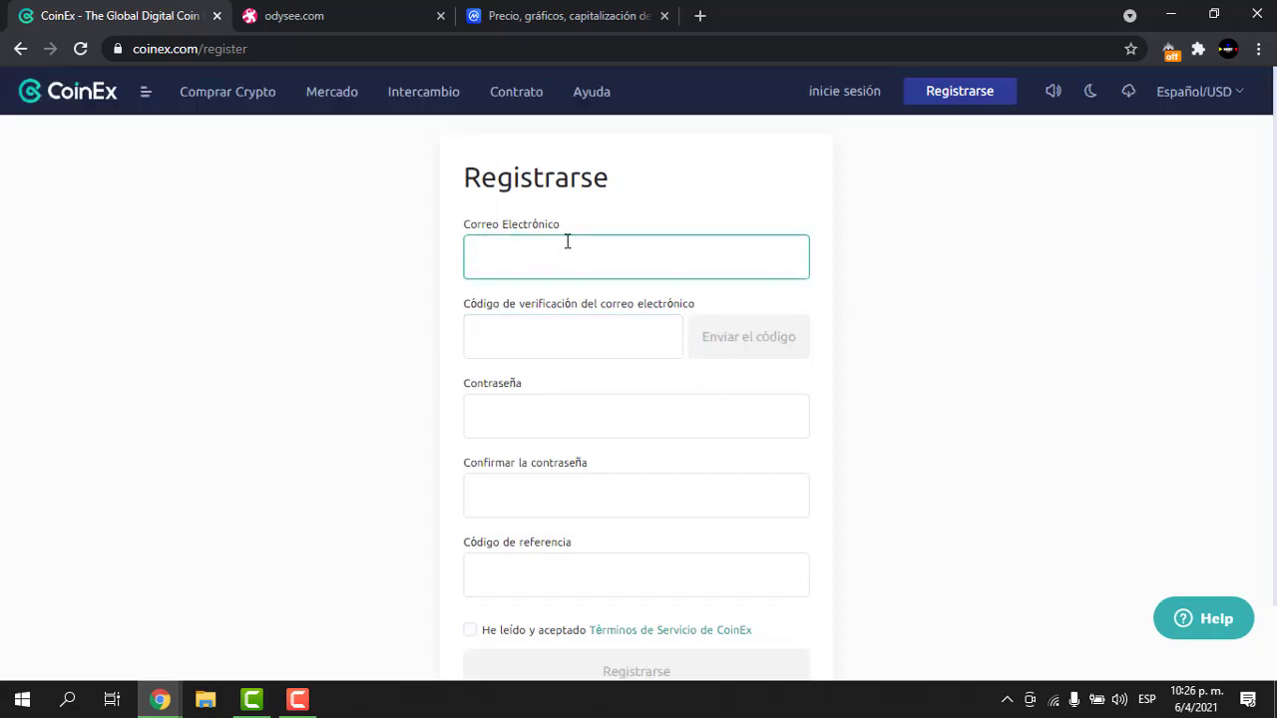
{"action": "left_click", "coordinate": [567, 240]}
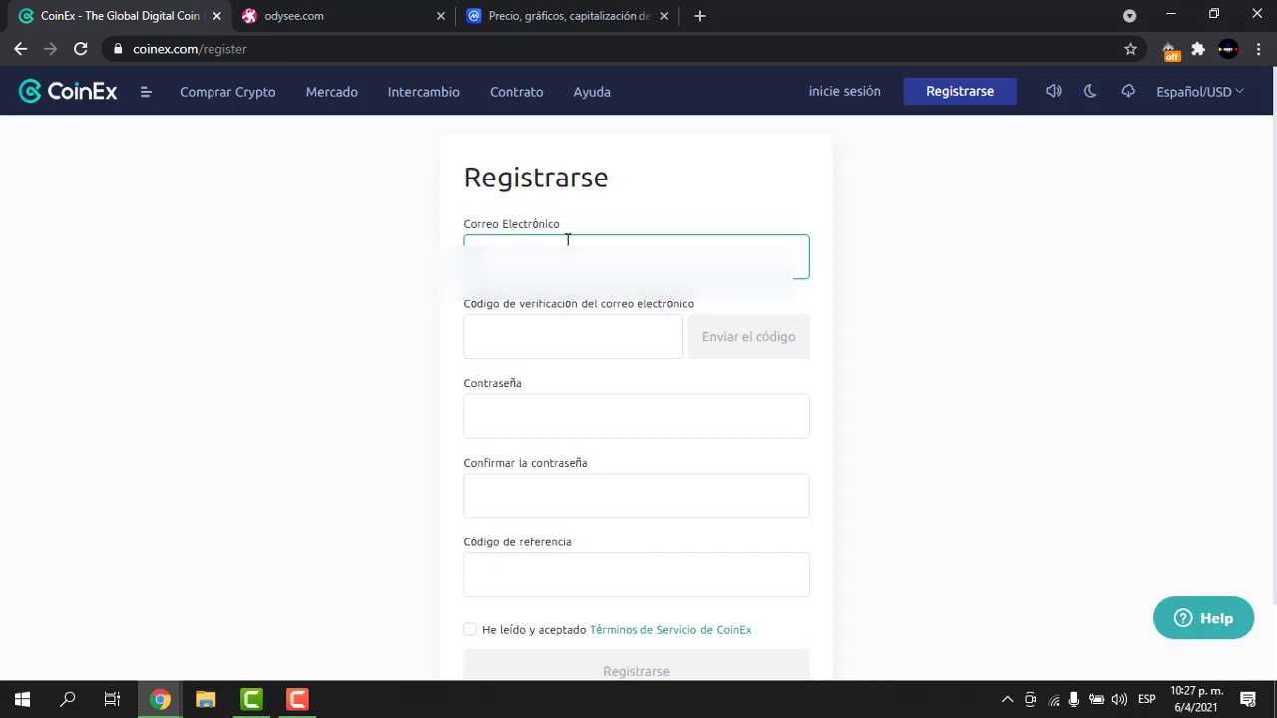
{"action": "left_click", "coordinate": [578, 289]}
{"action": "left_click", "coordinate": [502, 344]}
{"action": "left_click", "coordinate": [719, 329]}
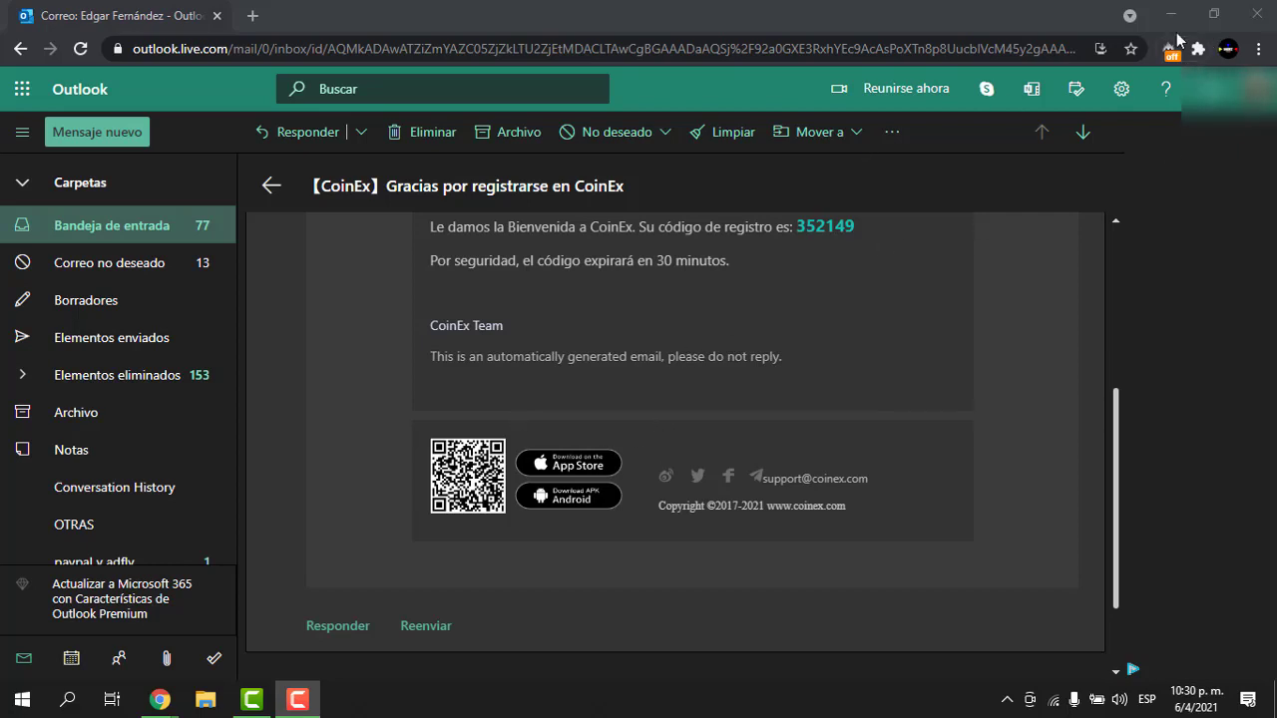
Paste the e-mail verification code, enter the account password and submit the CoinEx registration.
{"action": "left_click", "coordinate": [1172, 15]}
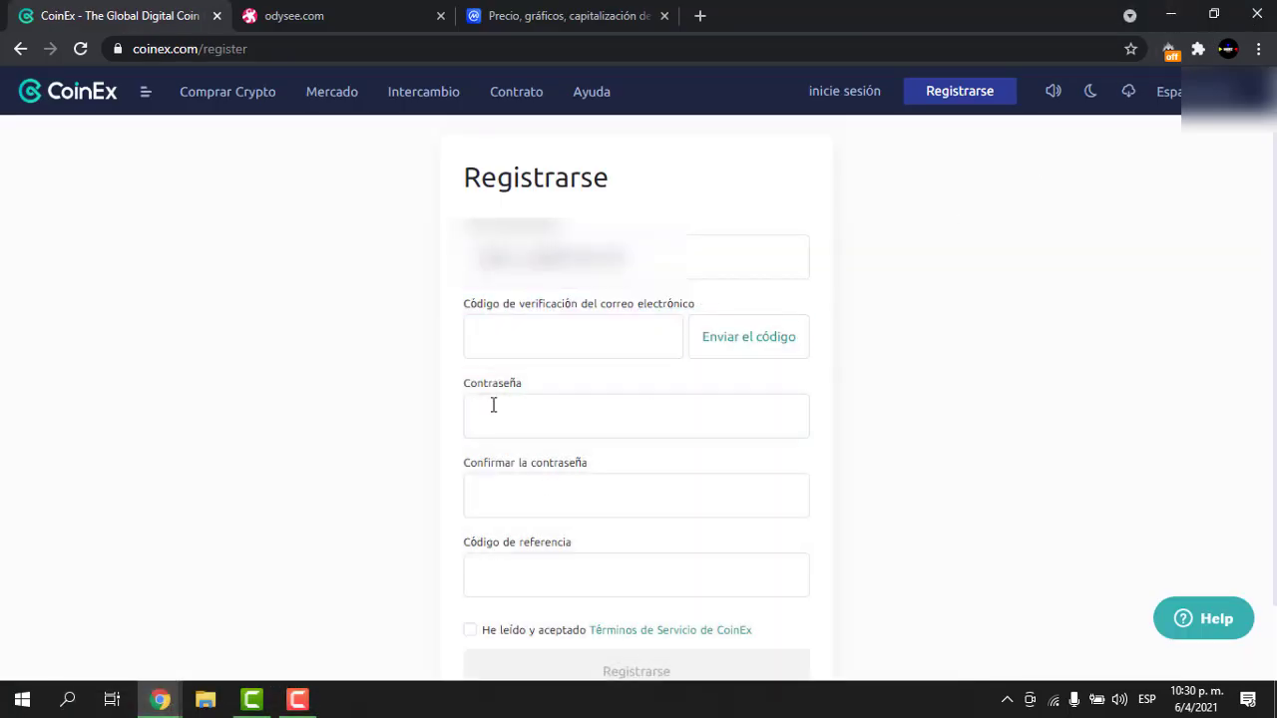
{"action": "left_click", "coordinate": [513, 336]}
{"action": "key", "text": "ctrl+v"}
{"action": "left_click", "coordinate": [535, 416]}
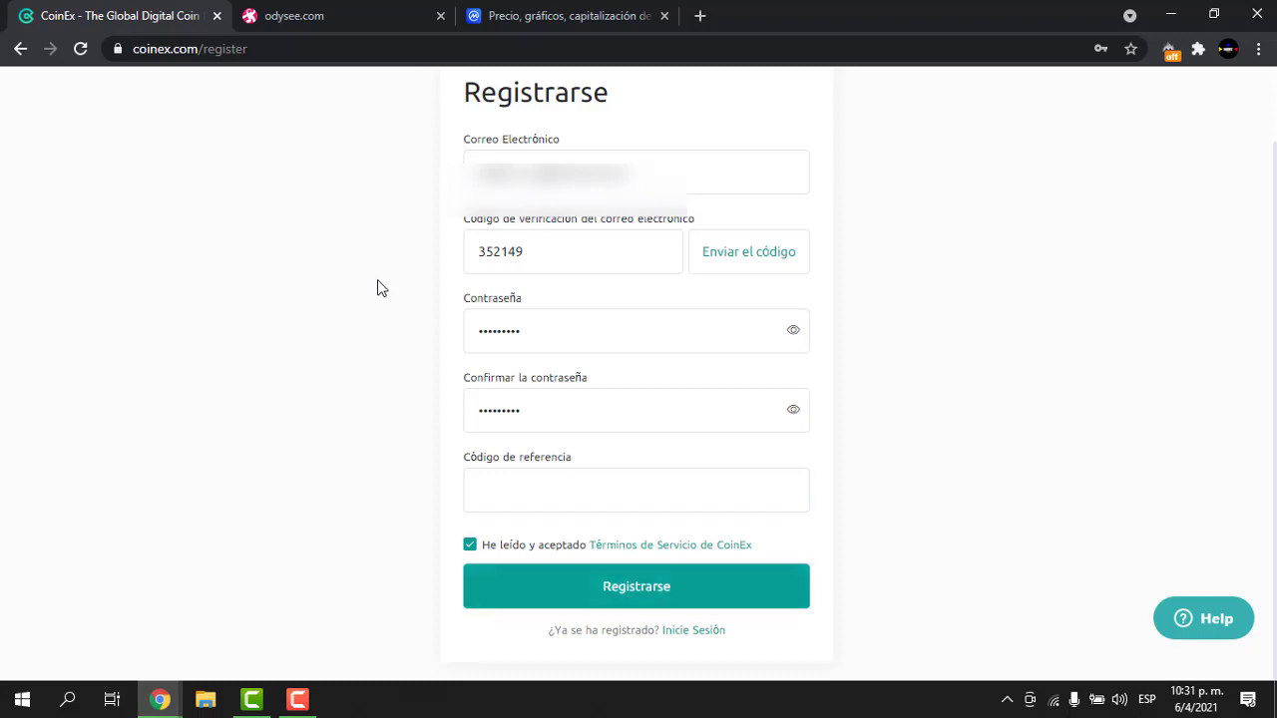
{"action": "left_click", "coordinate": [505, 579]}
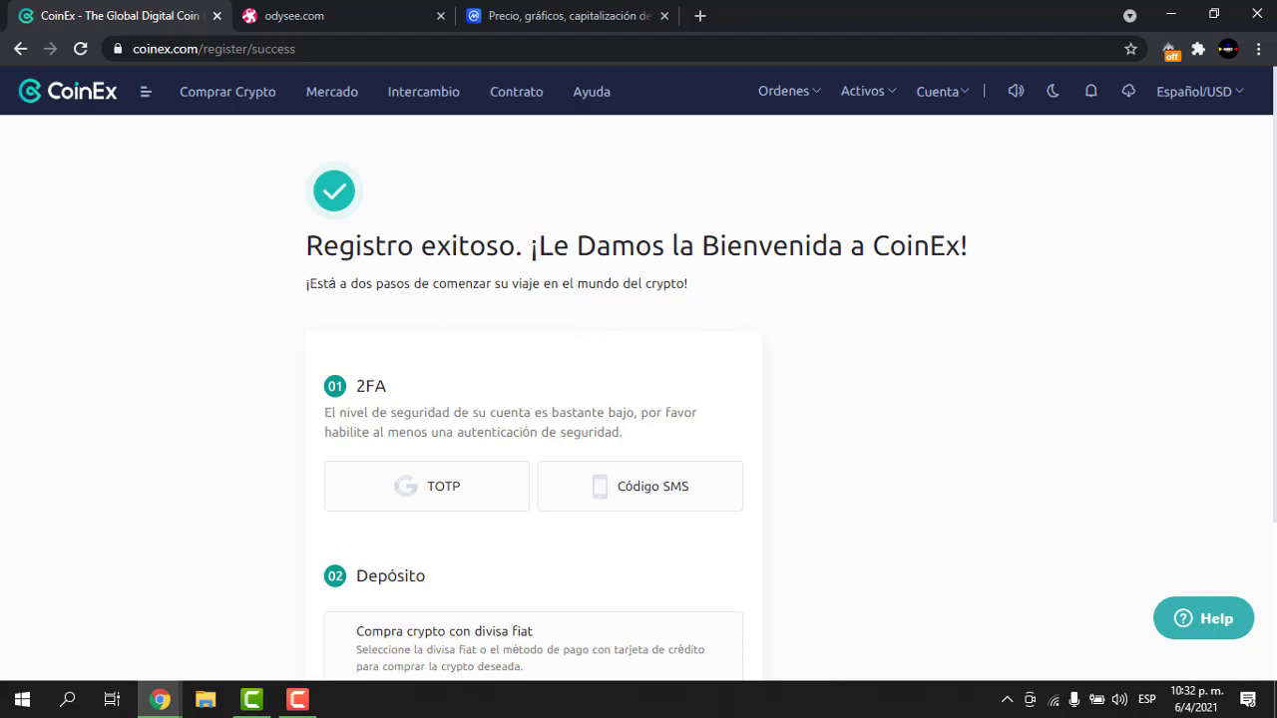
Scroll the registration-success page and start SMS mobile linking via Código SMS.
{"action": "scroll", "coordinate": [1272, 219], "scroll_direction": "down", "scroll_amount": 2}
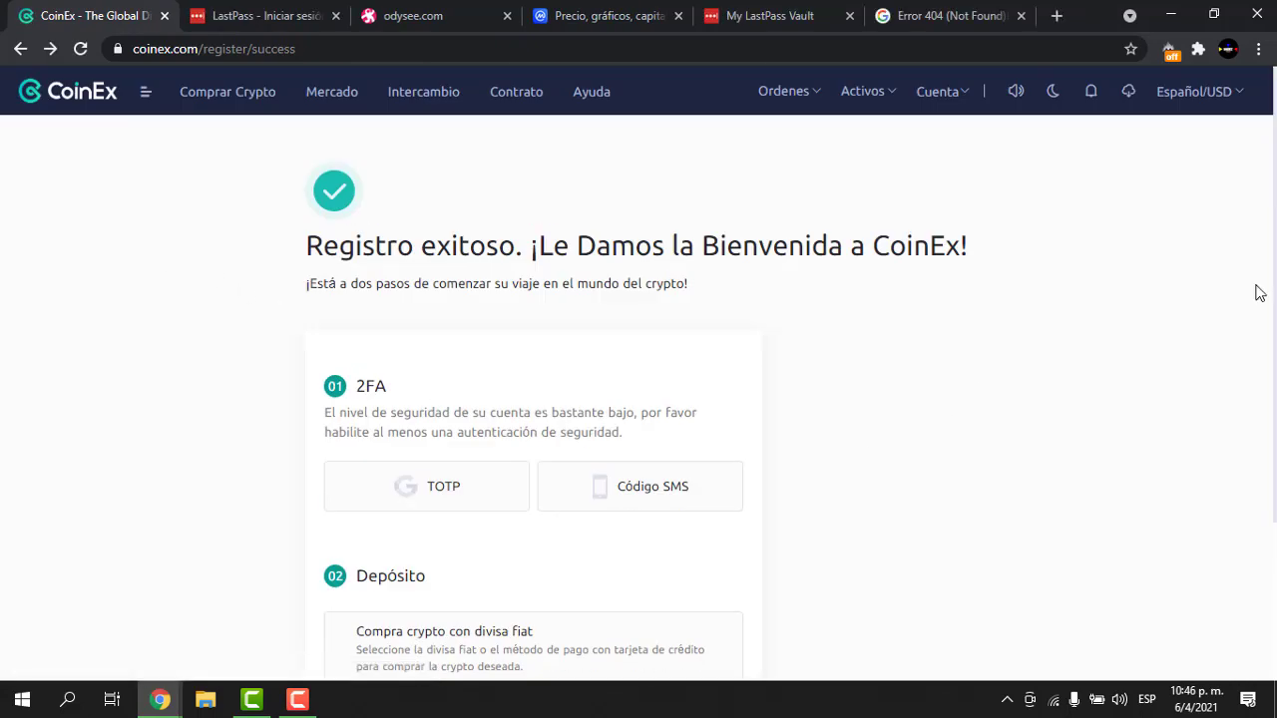
{"action": "scroll", "coordinate": [1257, 290], "scroll_direction": "down", "scroll_amount": 1}
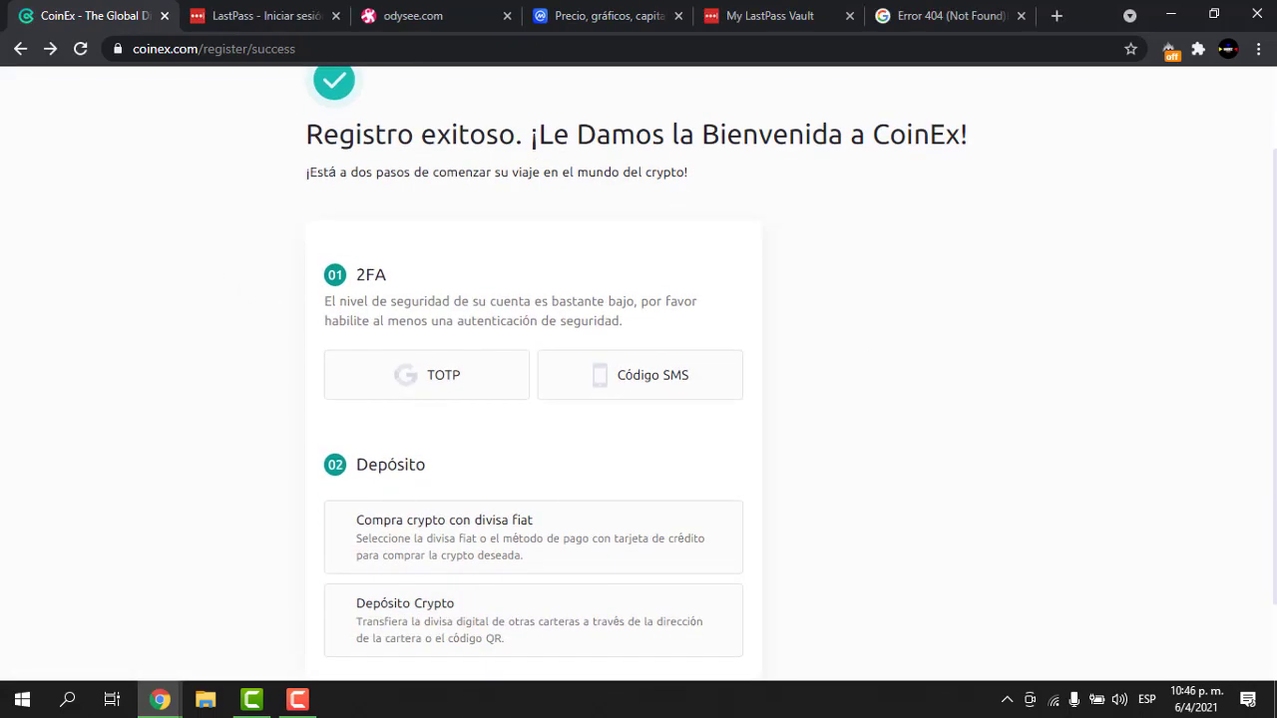
{"action": "scroll", "coordinate": [638, 372], "scroll_direction": "down", "scroll_amount": 1}
{"action": "scroll", "coordinate": [639, 372], "scroll_direction": "down", "scroll_amount": 1}
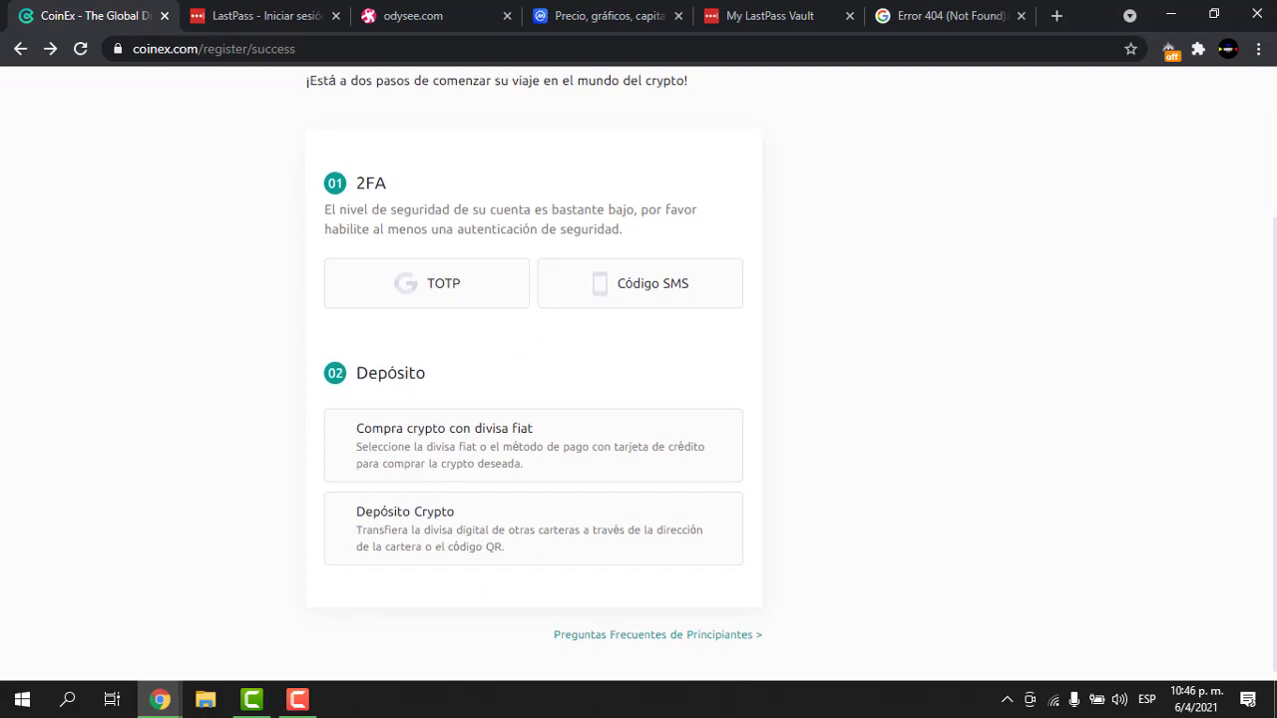
{"action": "scroll", "coordinate": [785, 379], "scroll_direction": "up", "scroll_amount": 1}
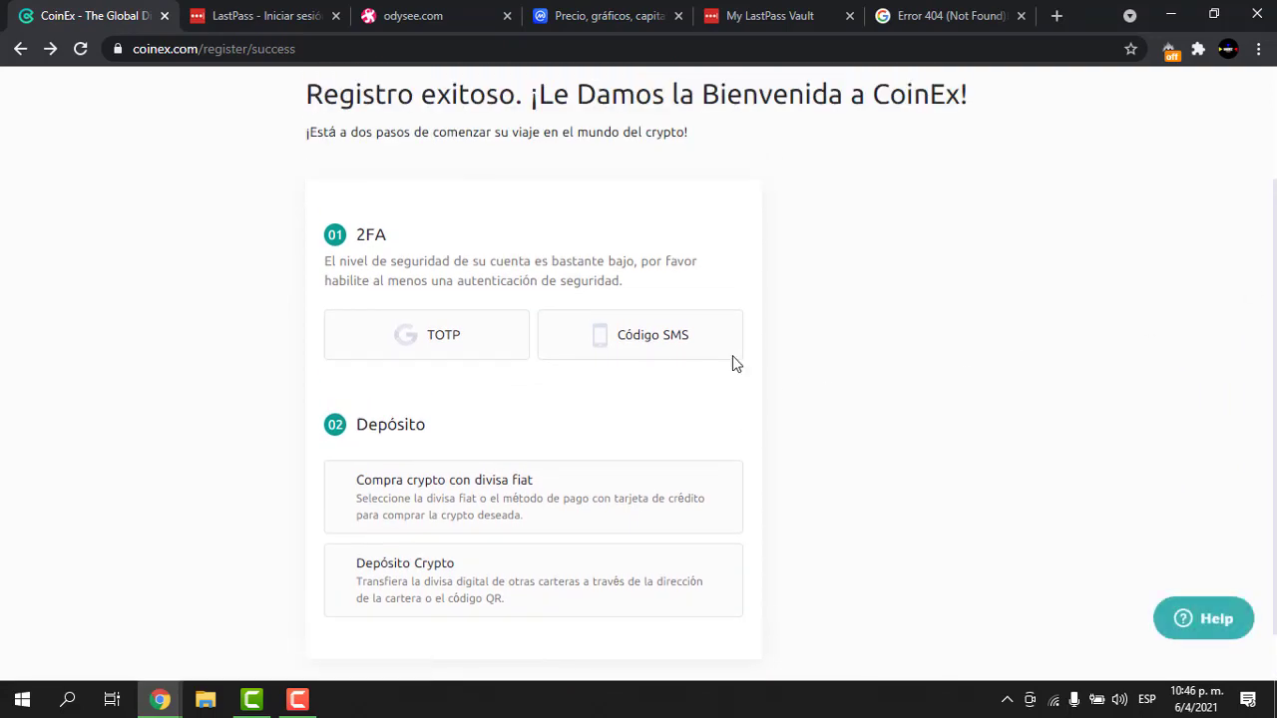
{"action": "left_click", "coordinate": [676, 343]}
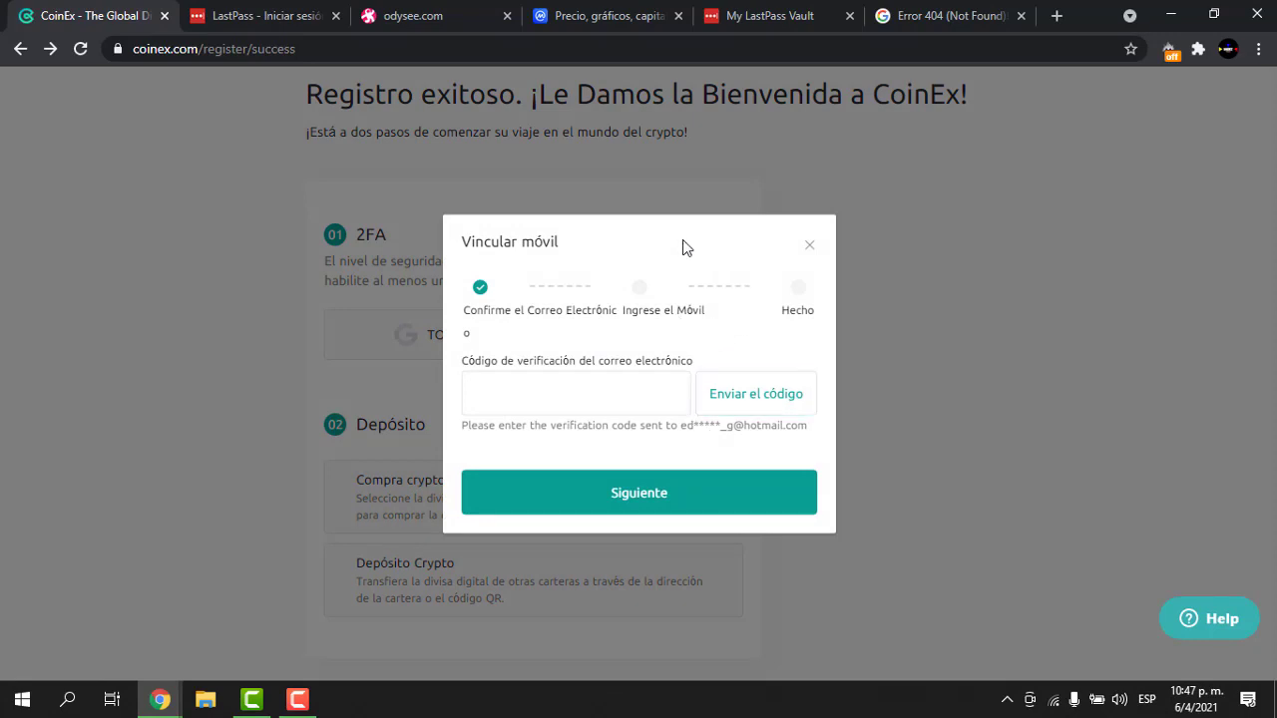
Request the e-mail code, paste it in and confirm the first phone-binding step.
{"action": "left_click", "coordinate": [588, 382]}
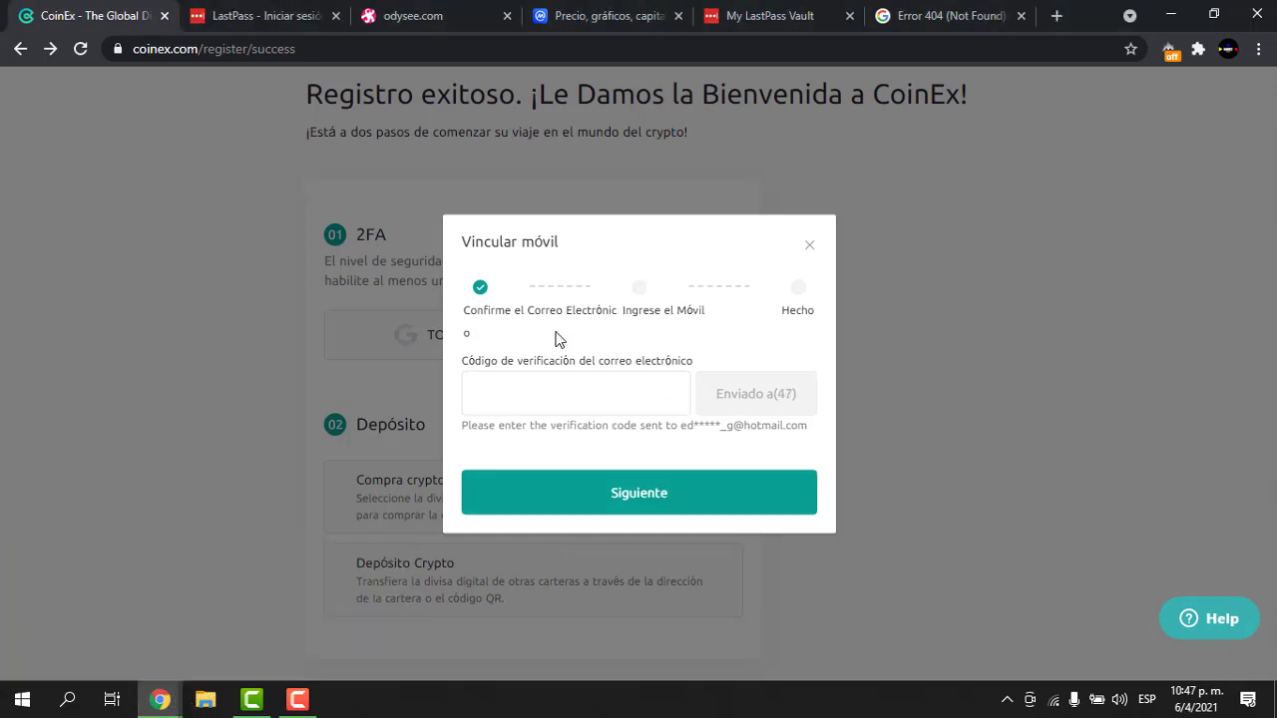
{"action": "left_click", "coordinate": [529, 392]}
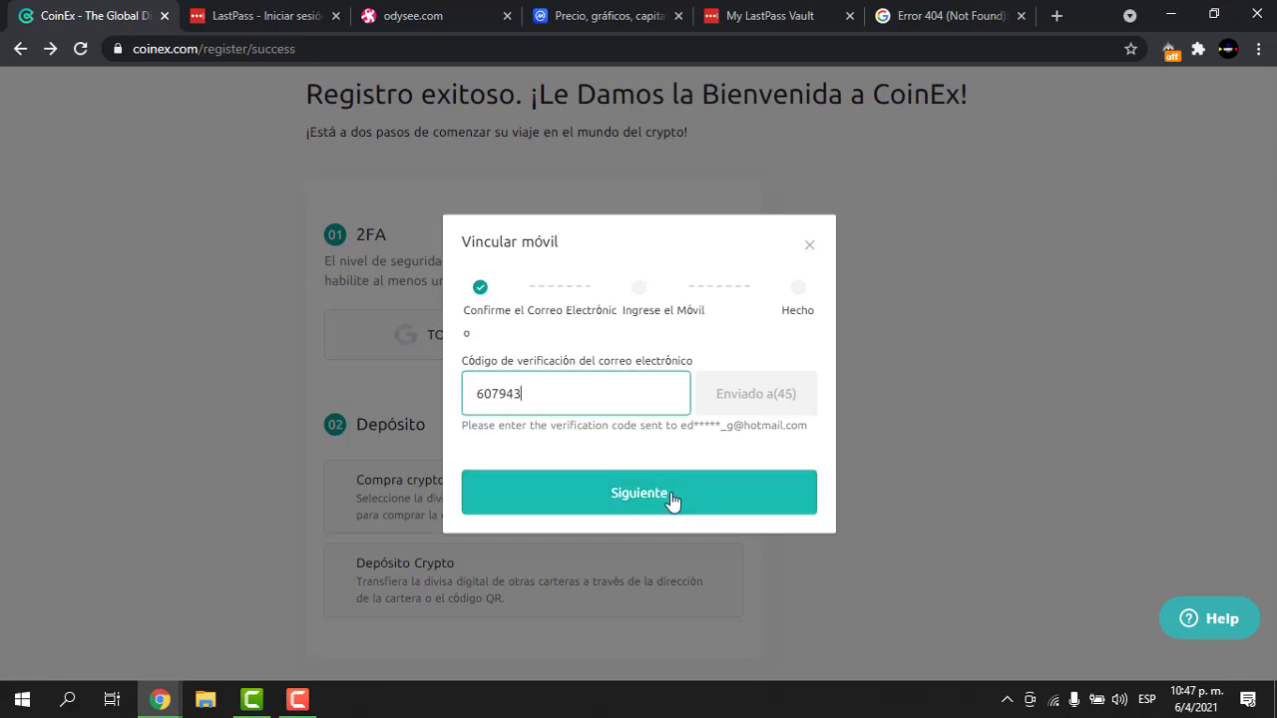
{"action": "left_click", "coordinate": [663, 504]}
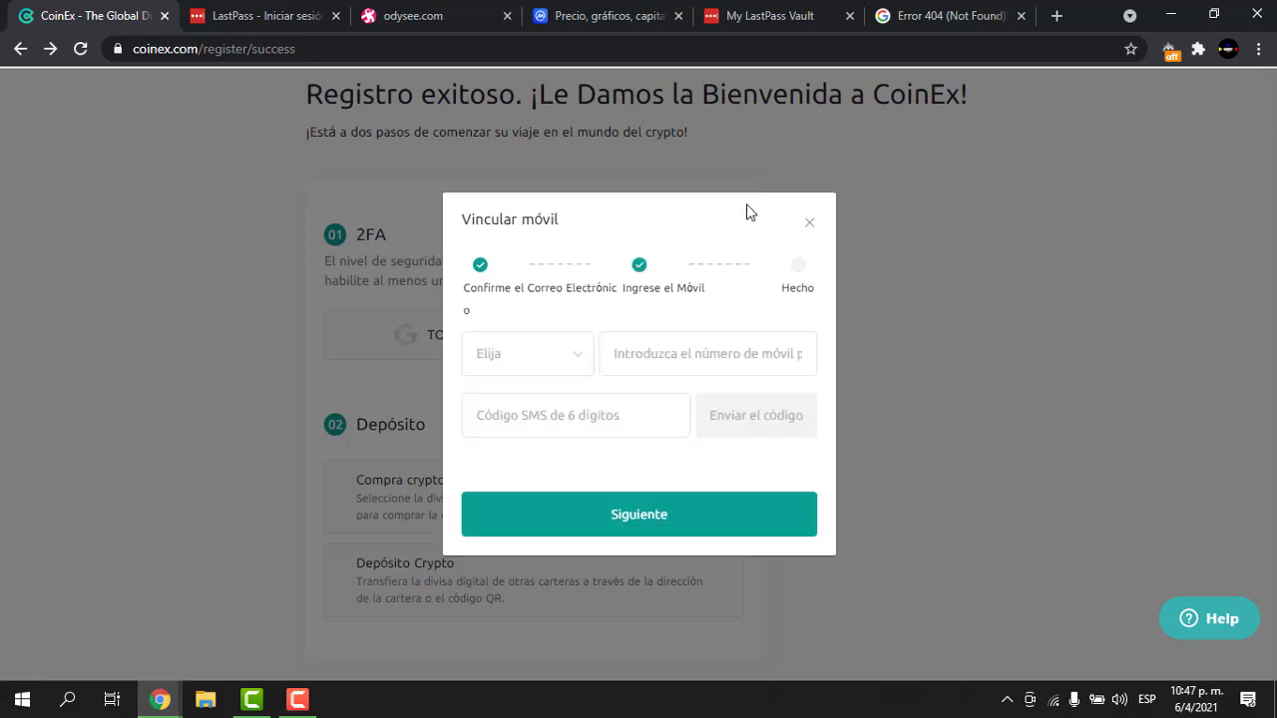
Choose the +58 Venezuela country dialling code for the phone binding.
{"action": "left_click", "coordinate": [578, 357]}
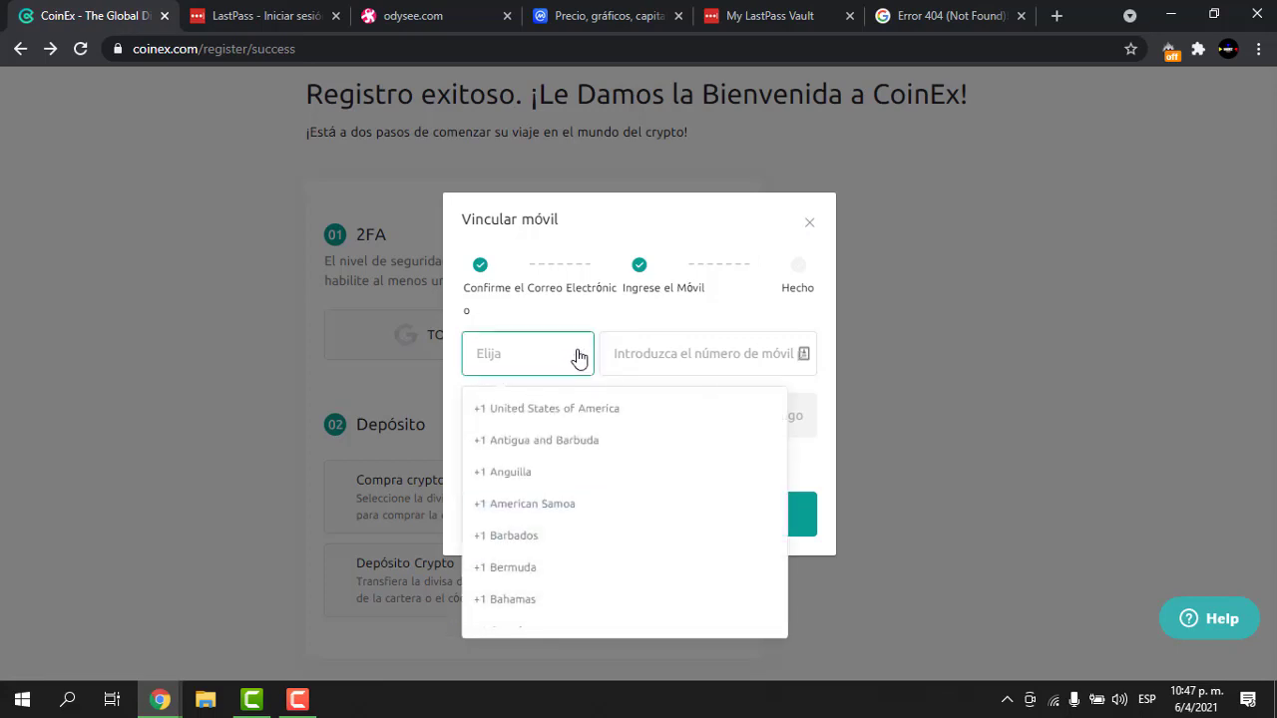
{"action": "scroll", "coordinate": [578, 407], "scroll_direction": "down", "scroll_amount": 1}
{"action": "scroll", "coordinate": [578, 407], "scroll_direction": "down", "scroll_amount": 5}
{"action": "scroll", "coordinate": [578, 408], "scroll_direction": "down", "scroll_amount": 3}
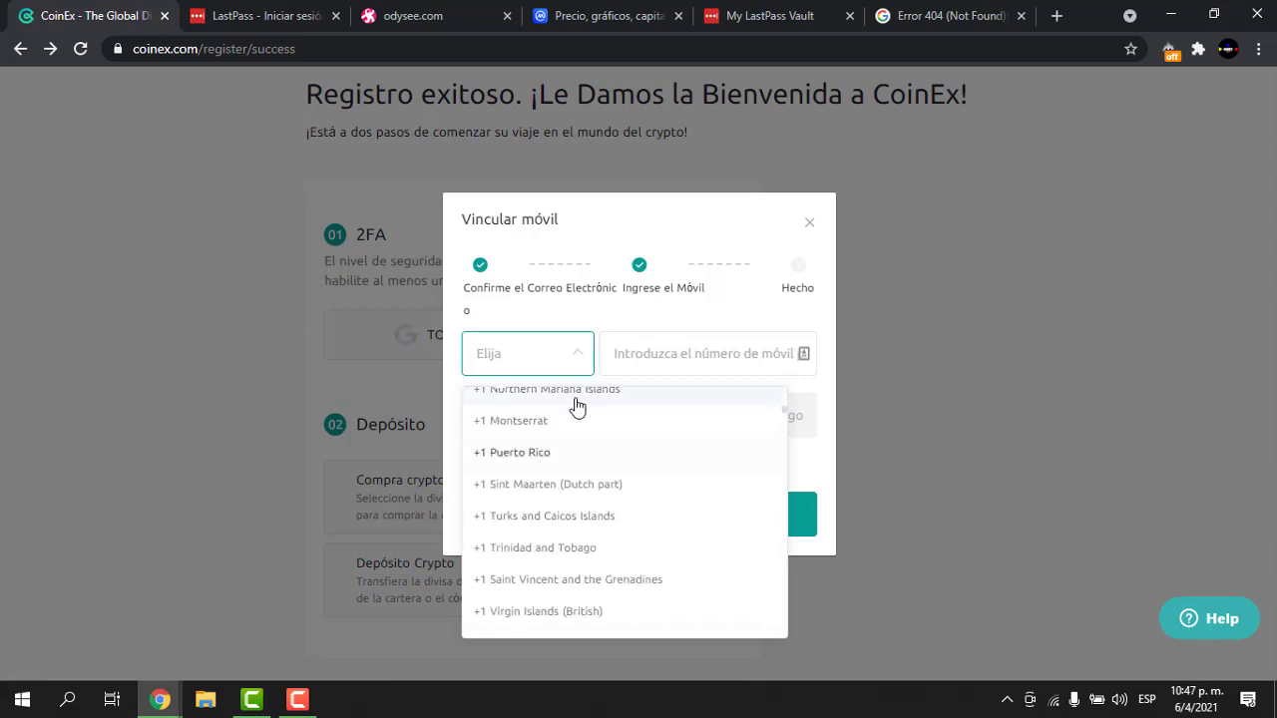
{"action": "scroll", "coordinate": [578, 407], "scroll_direction": "down", "scroll_amount": 4}
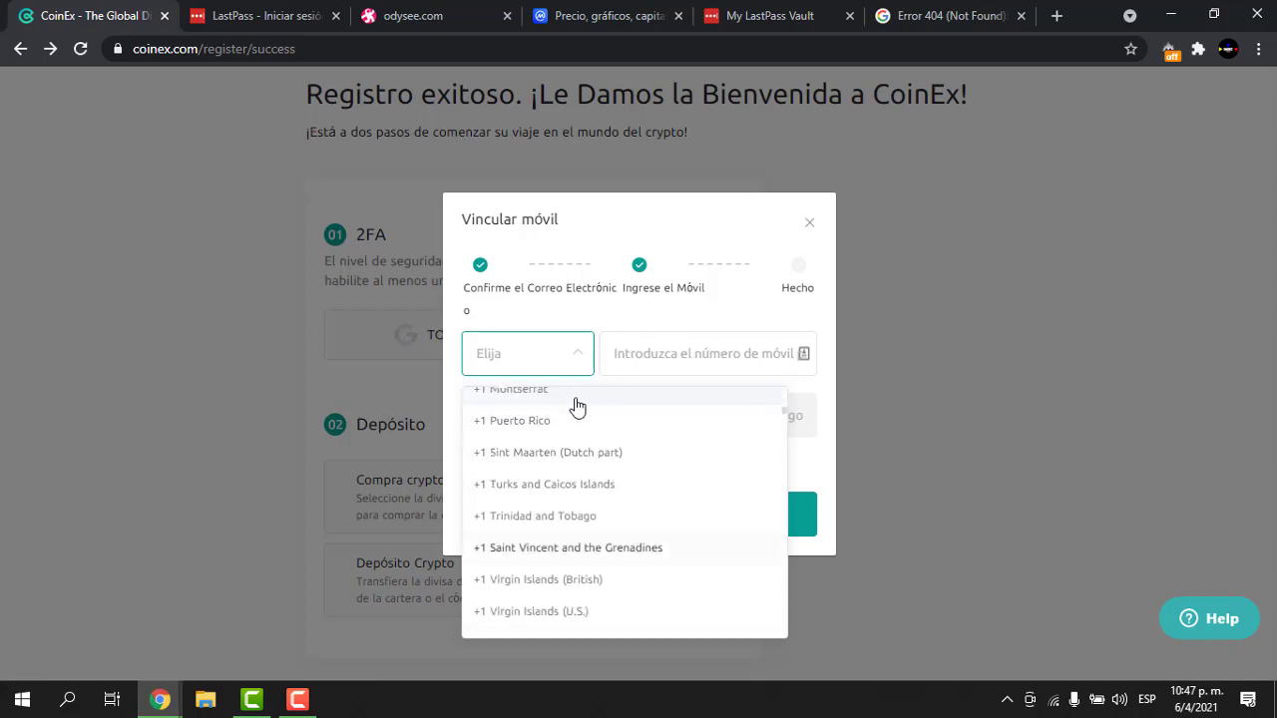
{"action": "scroll", "coordinate": [578, 407], "scroll_direction": "down", "scroll_amount": 6}
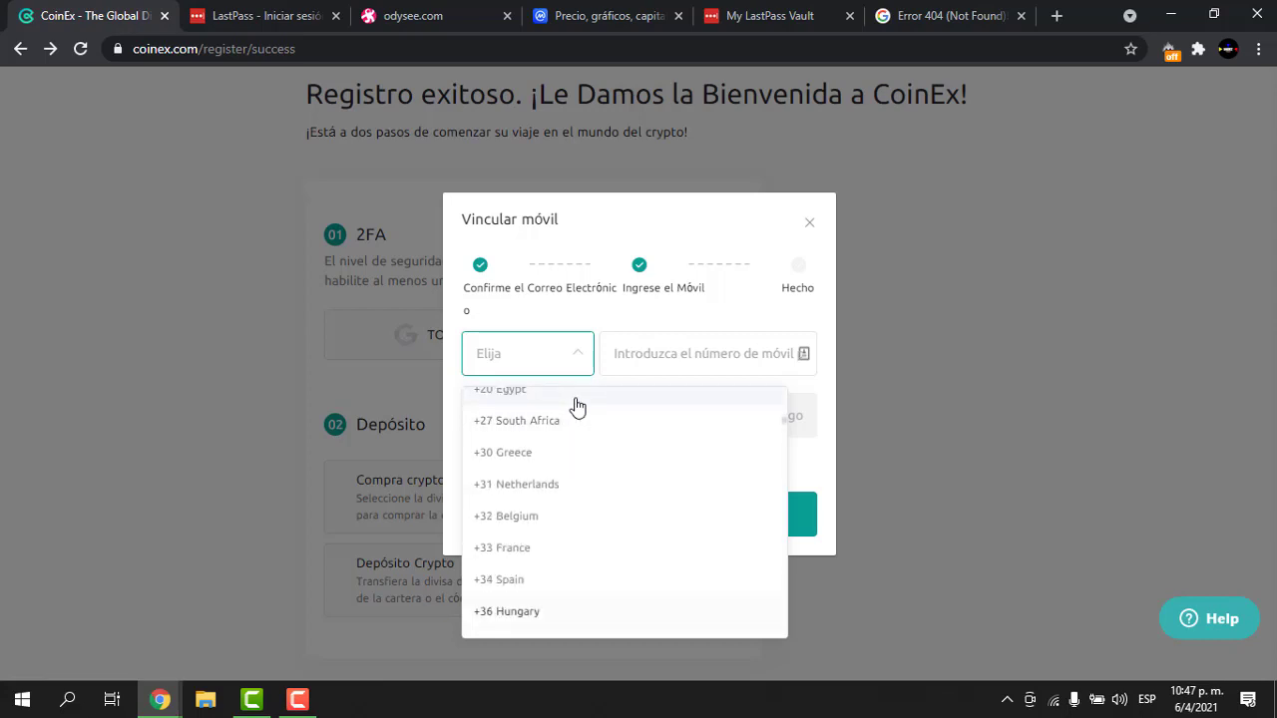
{"action": "scroll", "coordinate": [578, 407], "scroll_direction": "down", "scroll_amount": 10}
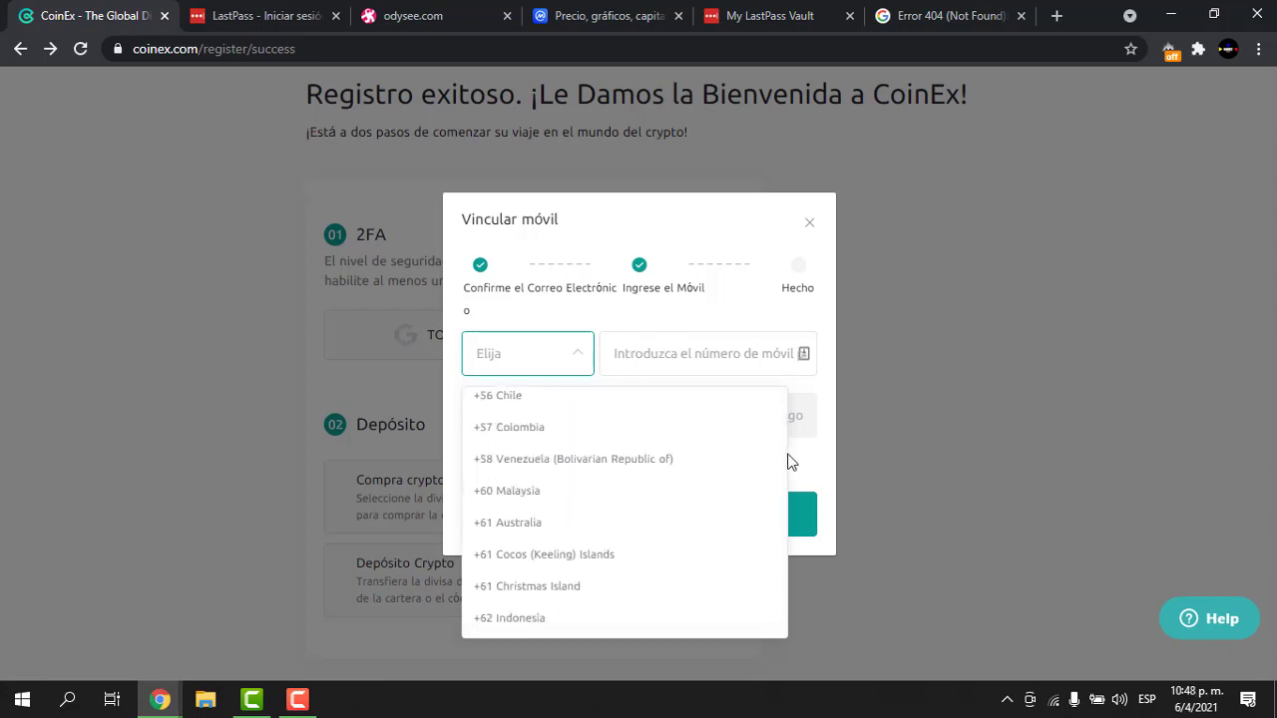
{"action": "left_click", "coordinate": [565, 465]}
Enter the mobile number and the SMS verification code, then confirm to finish phone linking.
{"action": "left_click", "coordinate": [668, 337]}
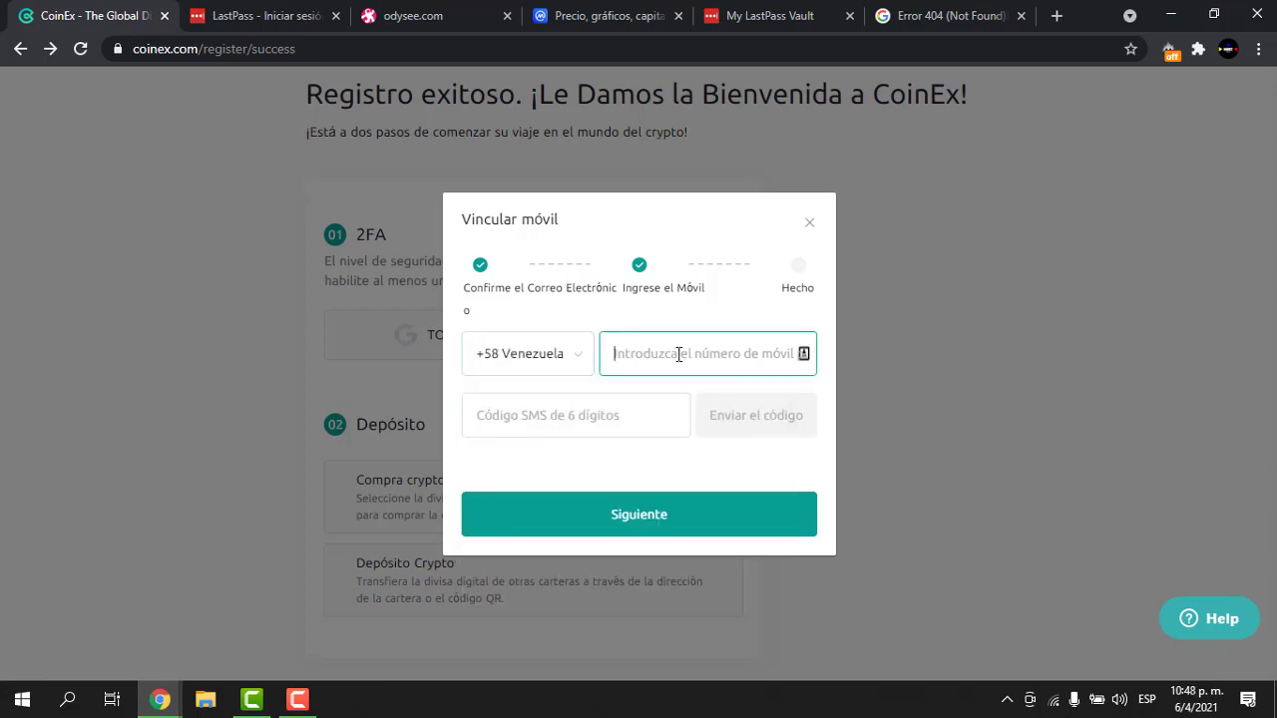
{"action": "type", "text": "0"}
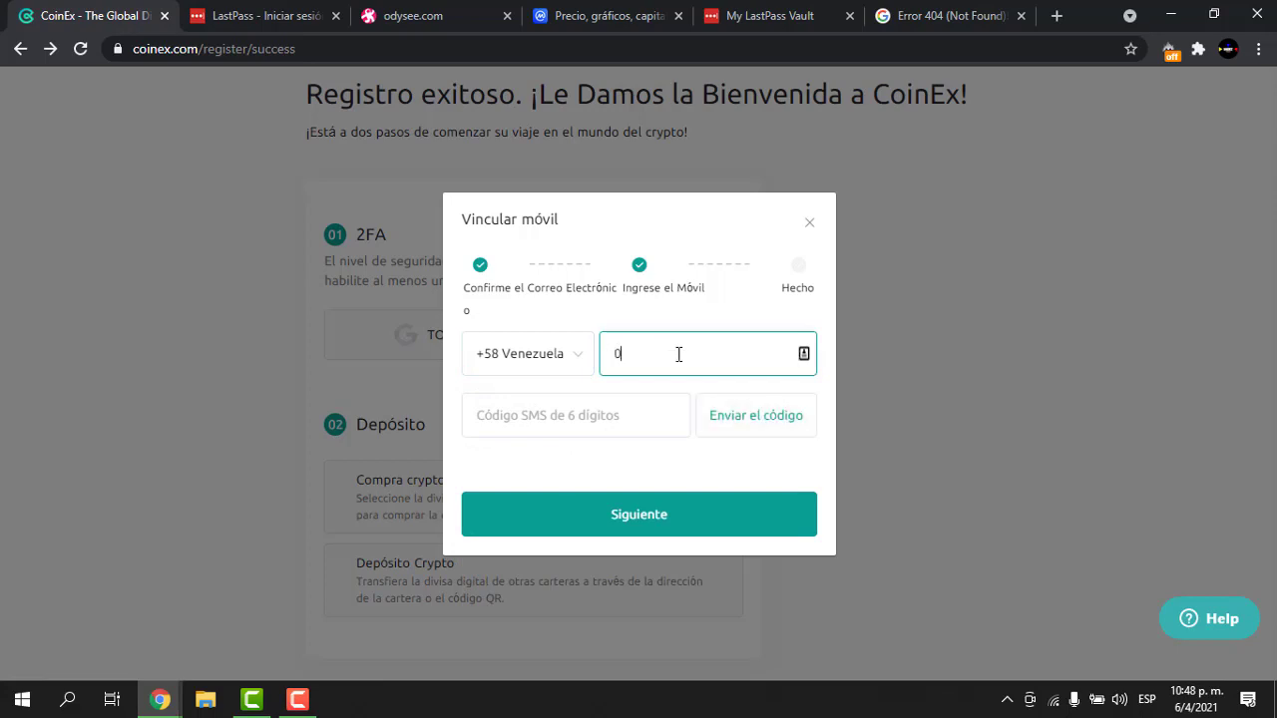
{"action": "type", "text": "4"}
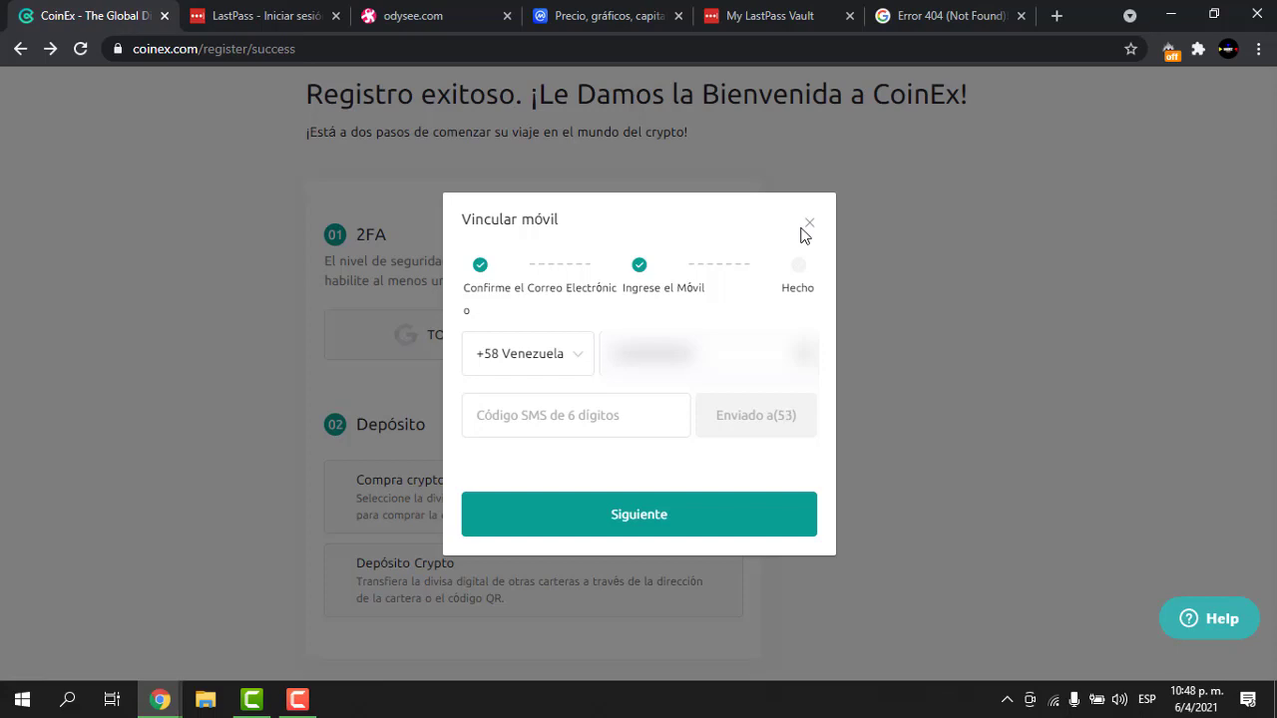
{"action": "left_click", "coordinate": [588, 418]}
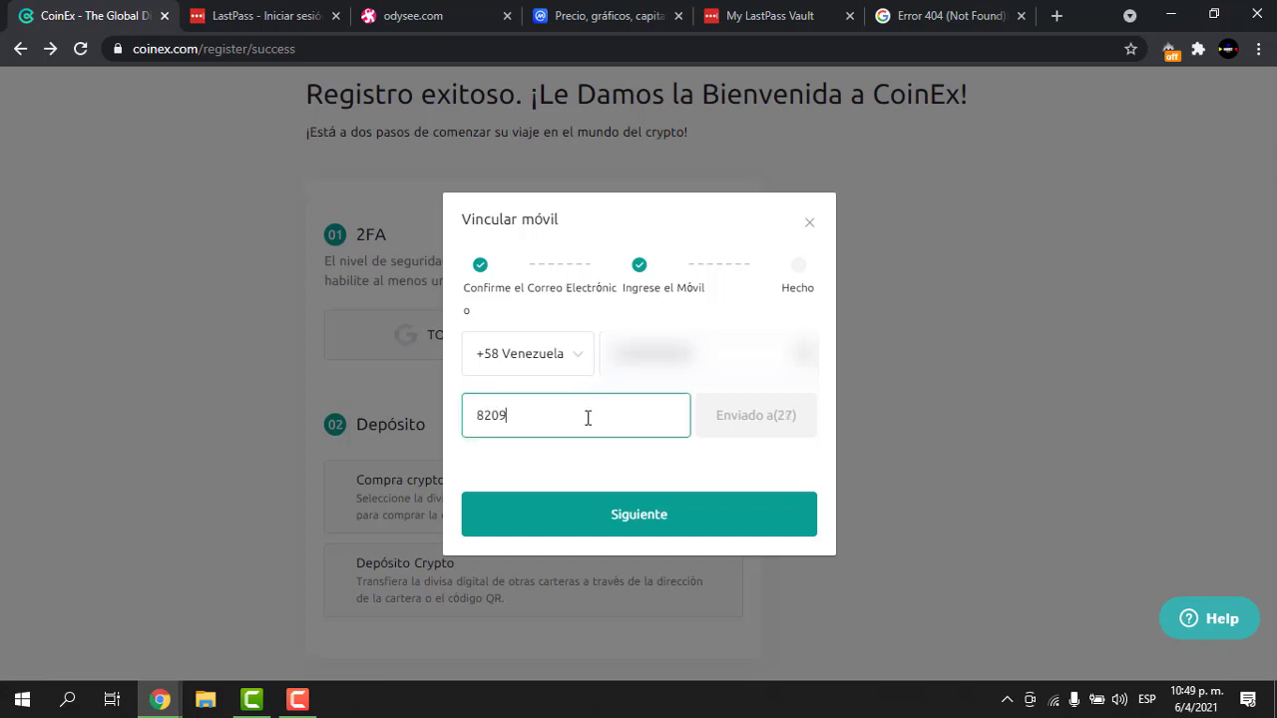
{"action": "left_click", "coordinate": [669, 525]}
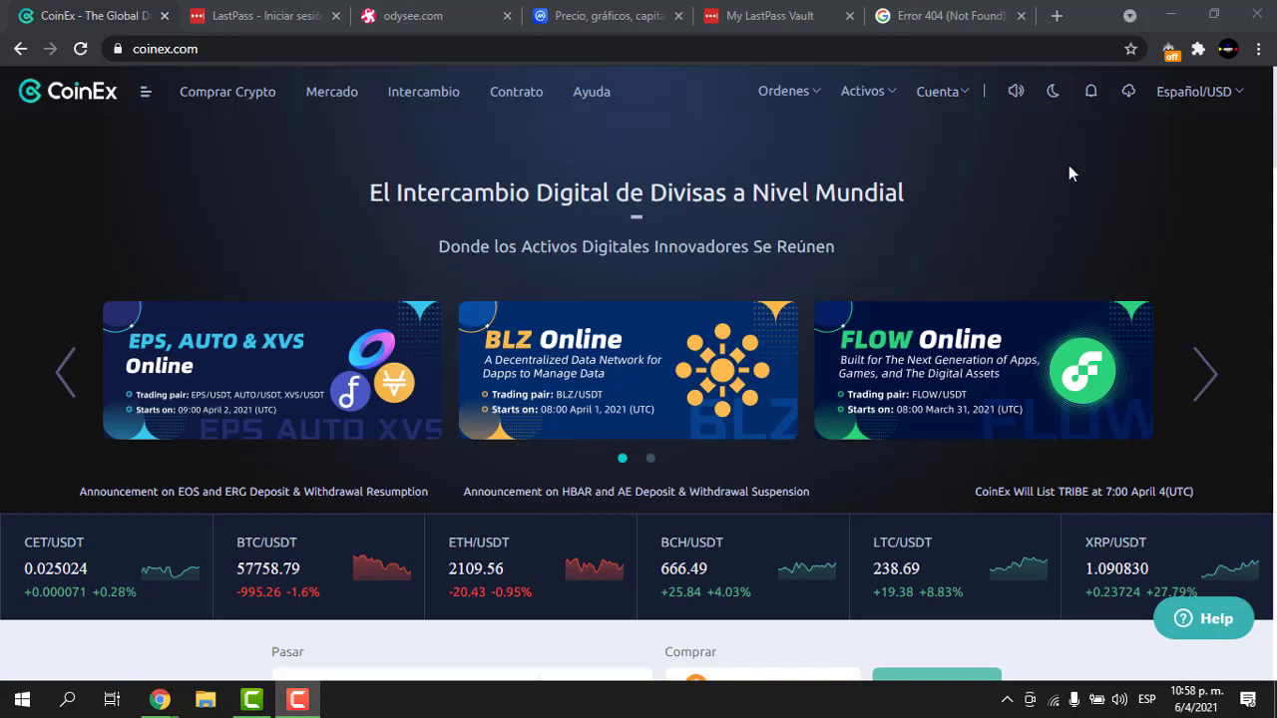
Go to Configuración de la Cuenta from the Cuenta menu.
{"action": "mouse_move", "coordinate": [964, 100]}
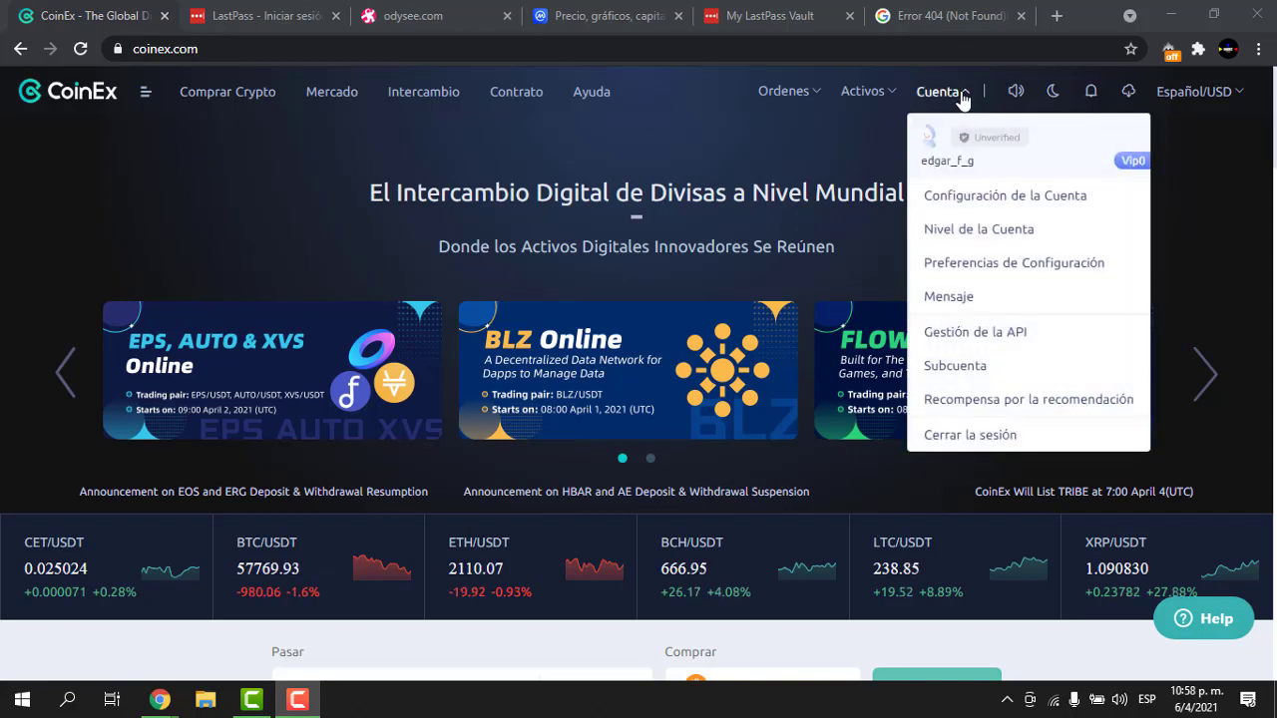
{"action": "left_click", "coordinate": [1002, 209]}
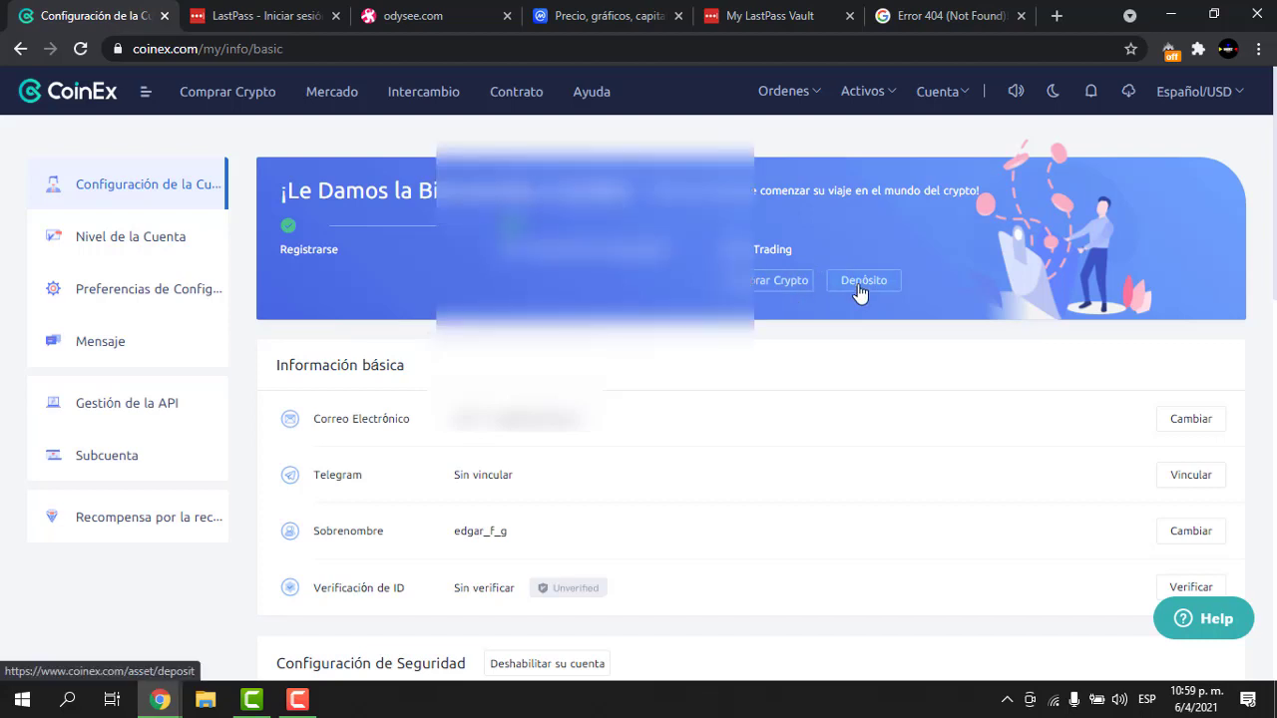
Review the security settings, then switch to the Nivel de la Cuenta page.
{"action": "scroll", "coordinate": [748, 399], "scroll_direction": "down", "scroll_amount": 3}
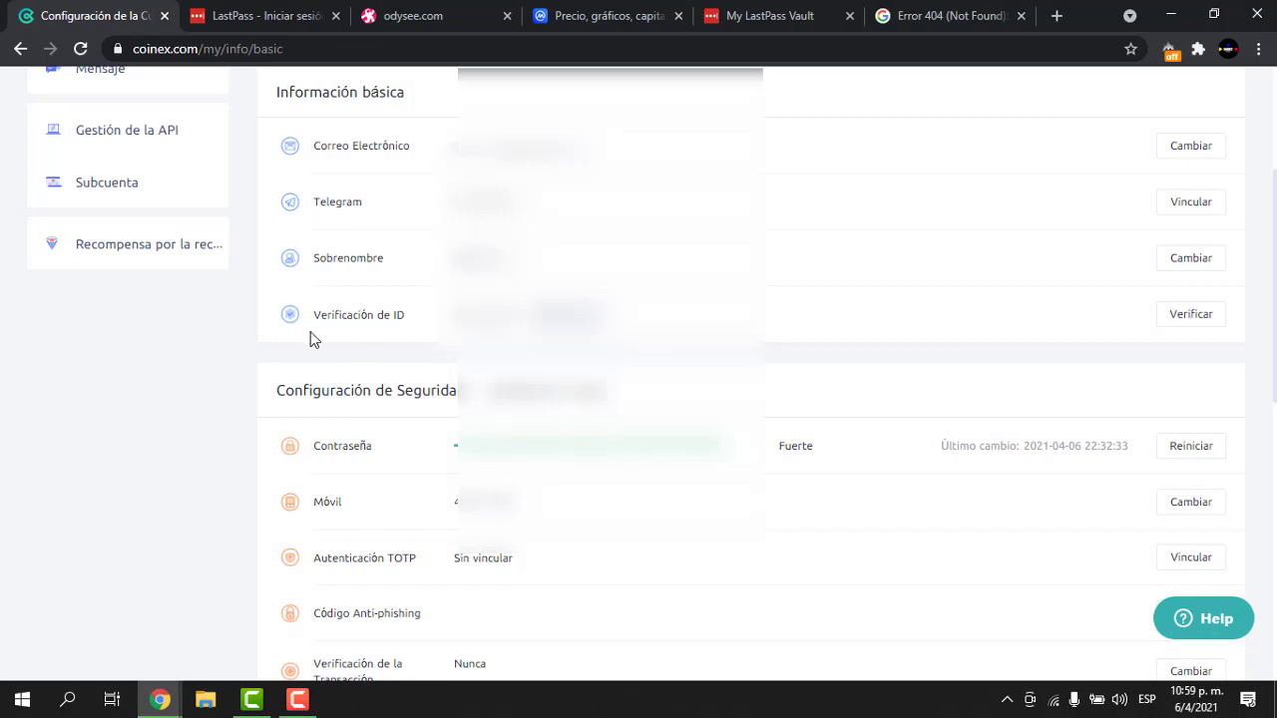
{"action": "scroll", "coordinate": [364, 417], "scroll_direction": "down", "scroll_amount": 1}
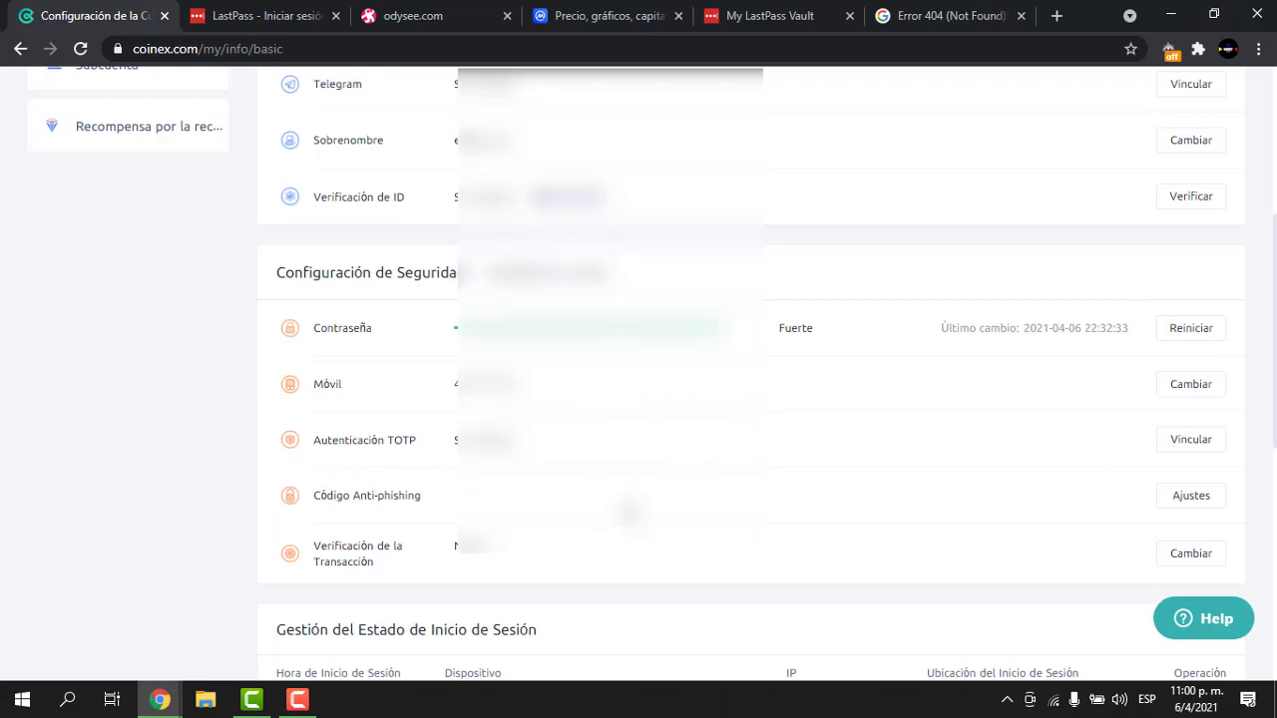
{"action": "scroll", "coordinate": [74, 268], "scroll_direction": "up", "scroll_amount": 4}
{"action": "left_click", "coordinate": [85, 244]}
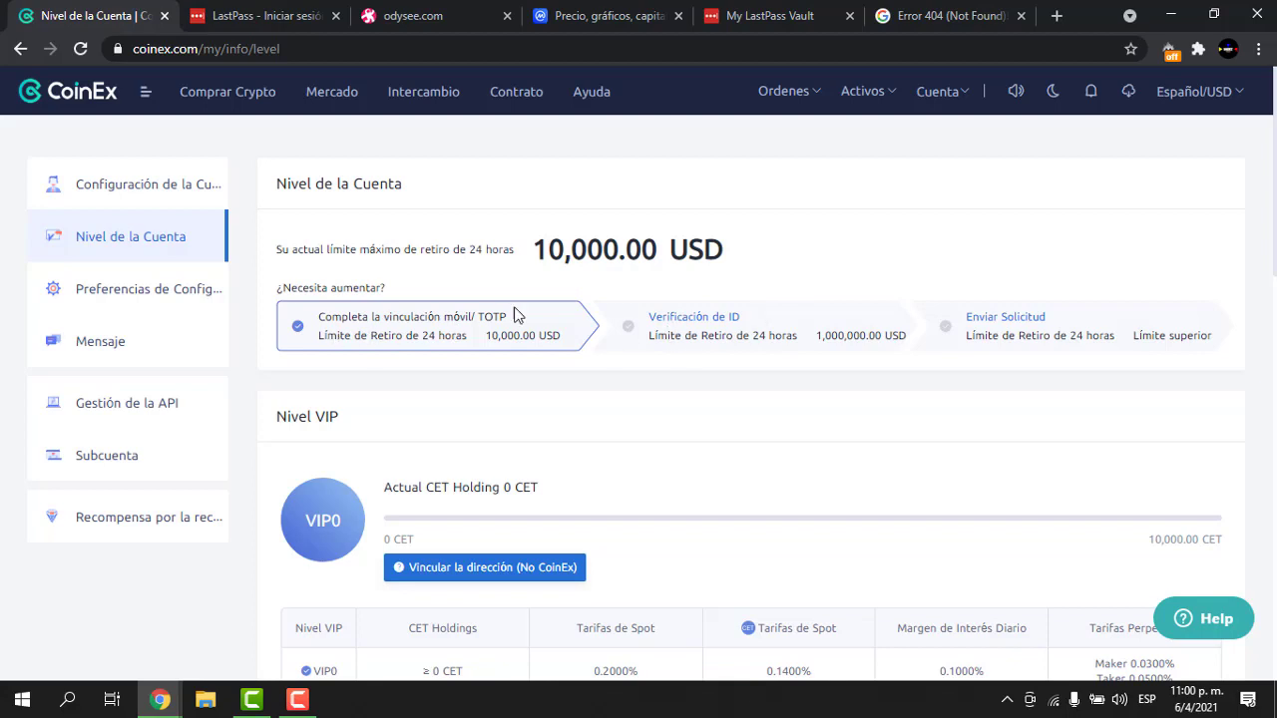
Review the account level tiers and bring up the Activos menu.
{"action": "scroll", "coordinate": [1259, 174], "scroll_direction": "down", "scroll_amount": 1}
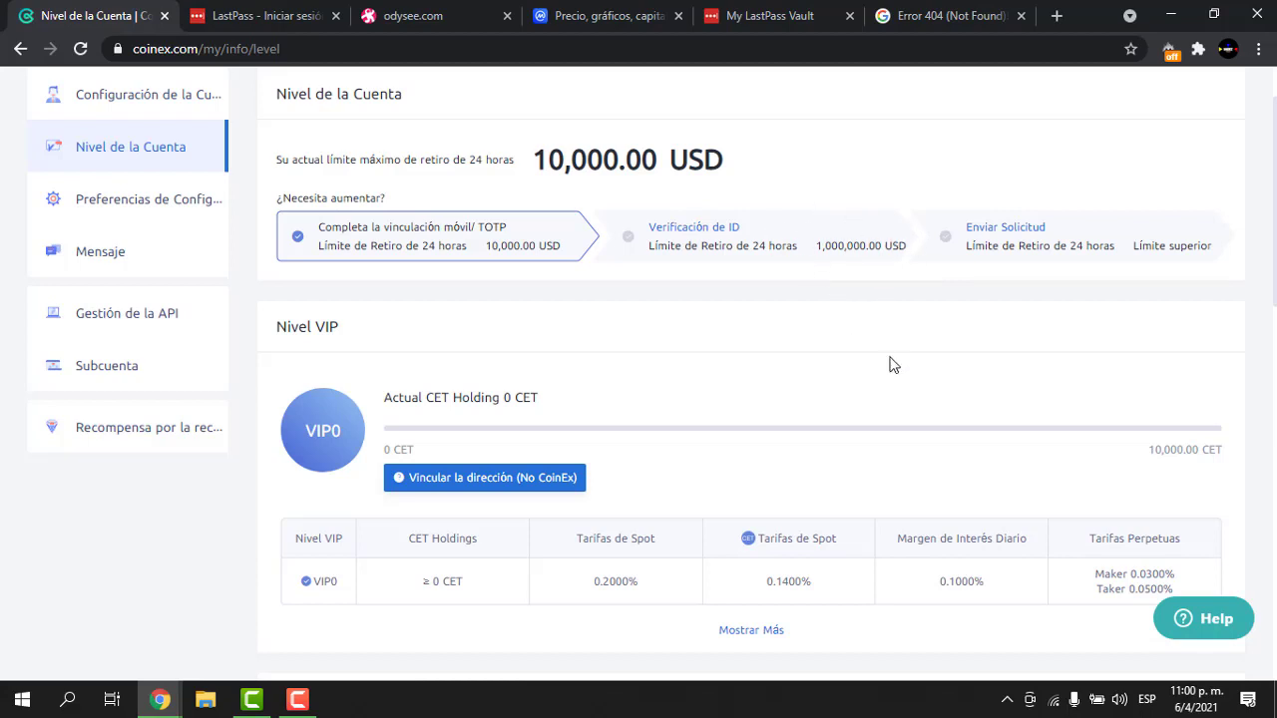
{"action": "scroll", "coordinate": [1193, 154], "scroll_direction": "up", "scroll_amount": 1}
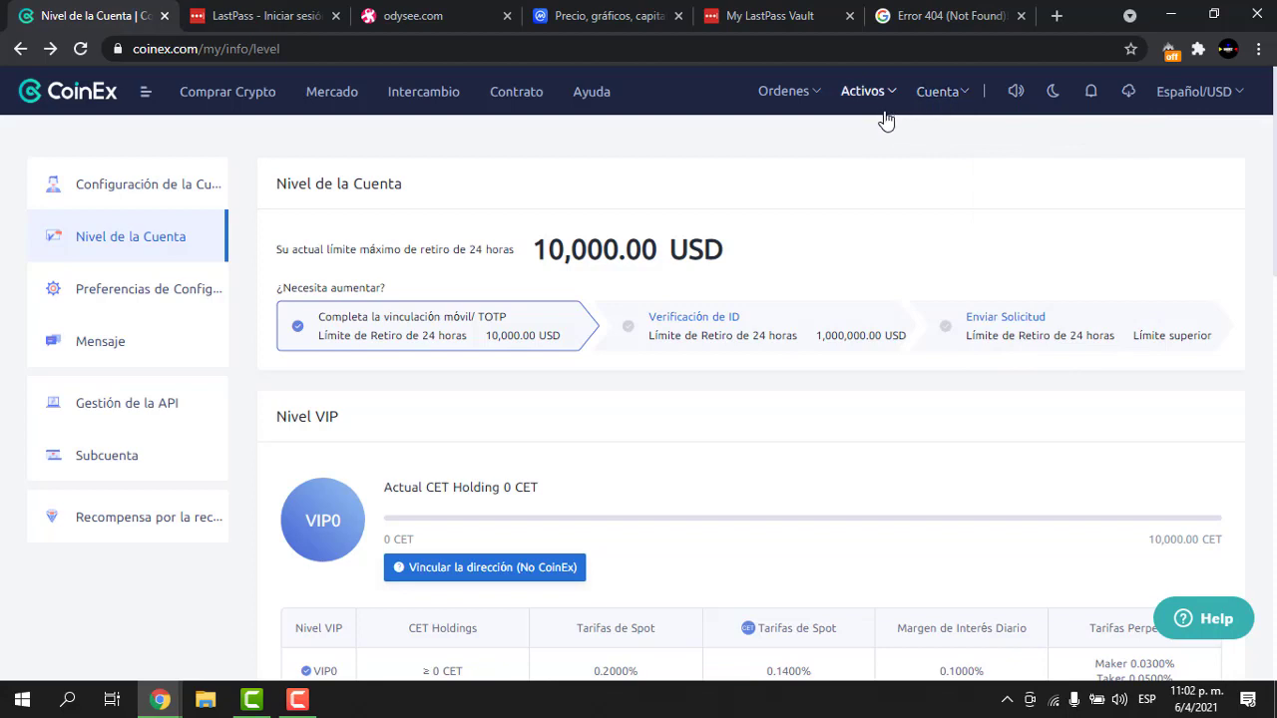
{"action": "mouse_move", "coordinate": [886, 94]}
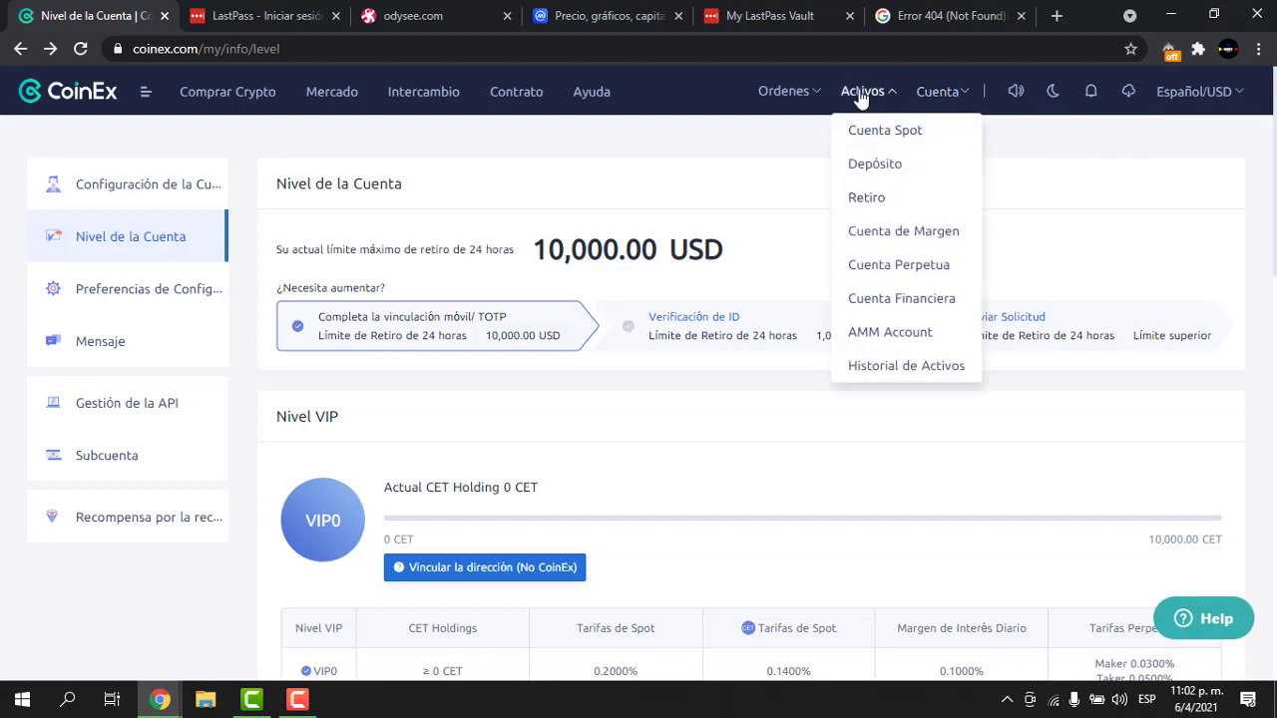
Open the Cuenta Spot assets page and look through the zero-balance coin list.
{"action": "left_click", "coordinate": [911, 131]}
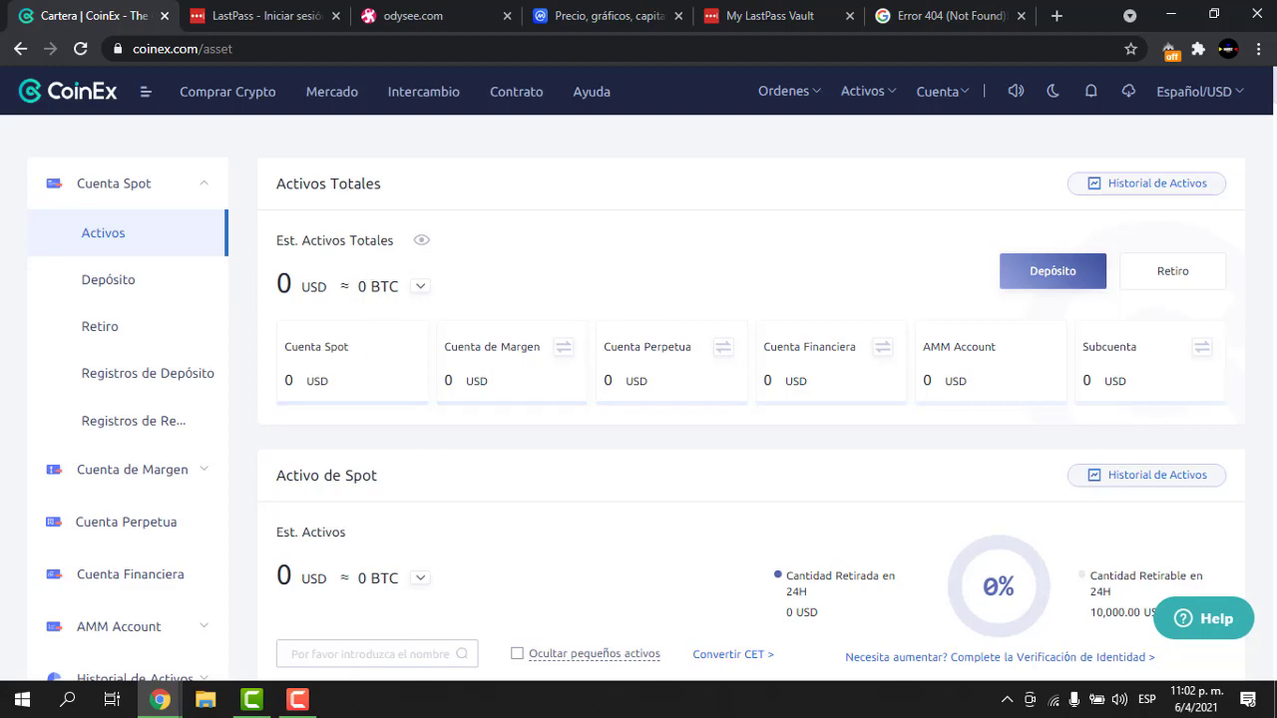
{"action": "scroll", "coordinate": [639, 399], "scroll_direction": "down", "scroll_amount": 10}
{"action": "scroll", "coordinate": [638, 399], "scroll_direction": "down", "scroll_amount": 4}
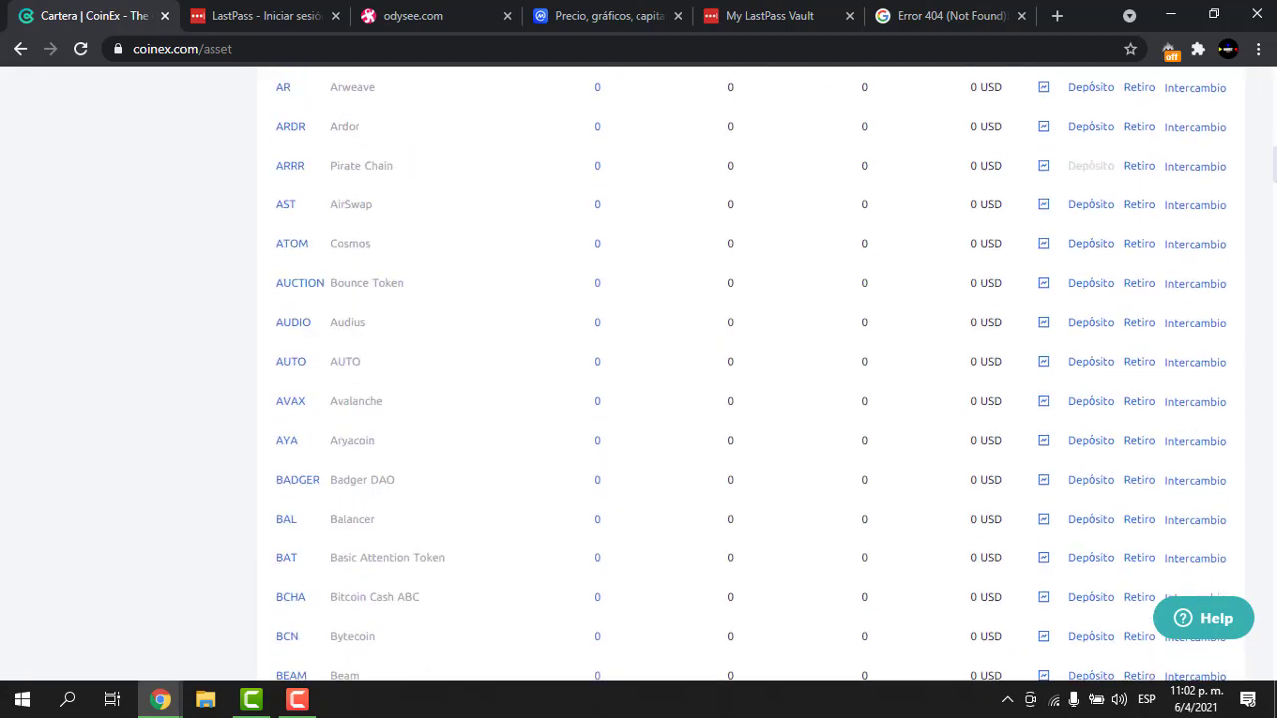
{"action": "scroll", "coordinate": [638, 399], "scroll_direction": "up", "scroll_amount": 5}
{"action": "scroll", "coordinate": [639, 399], "scroll_direction": "up", "scroll_amount": 6}
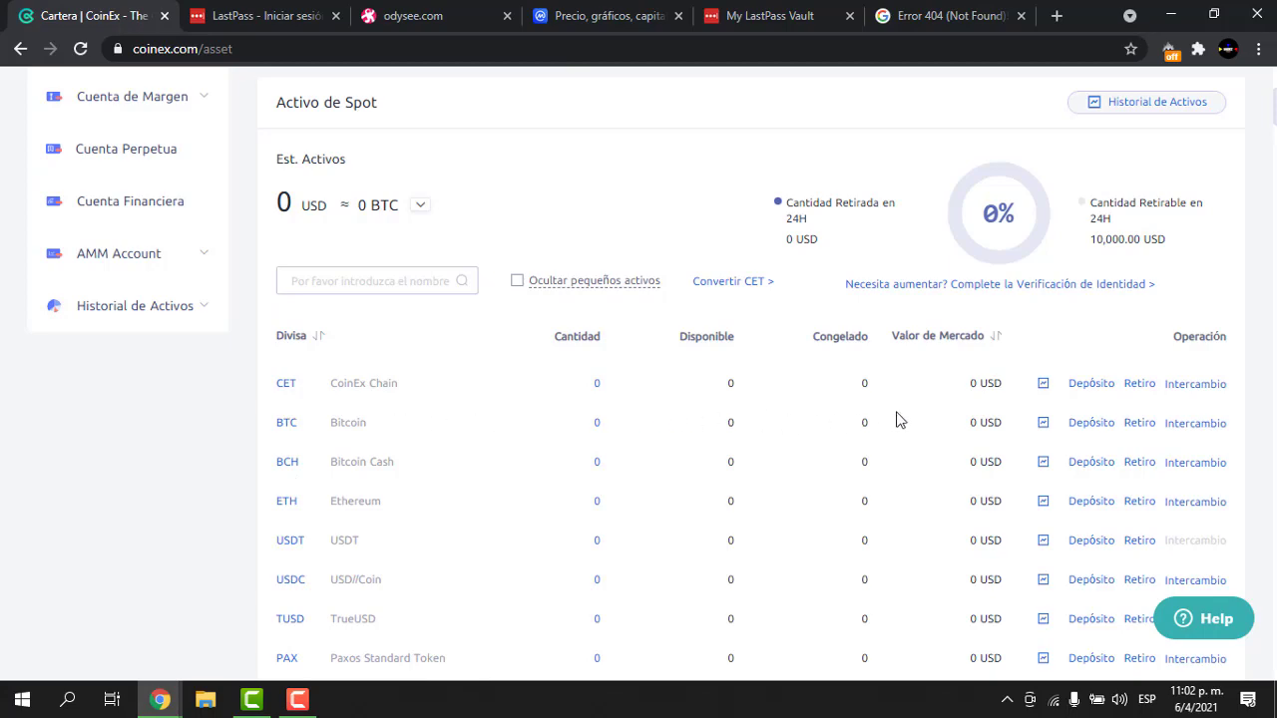
{"action": "scroll", "coordinate": [759, 379], "scroll_direction": "down", "scroll_amount": 15}
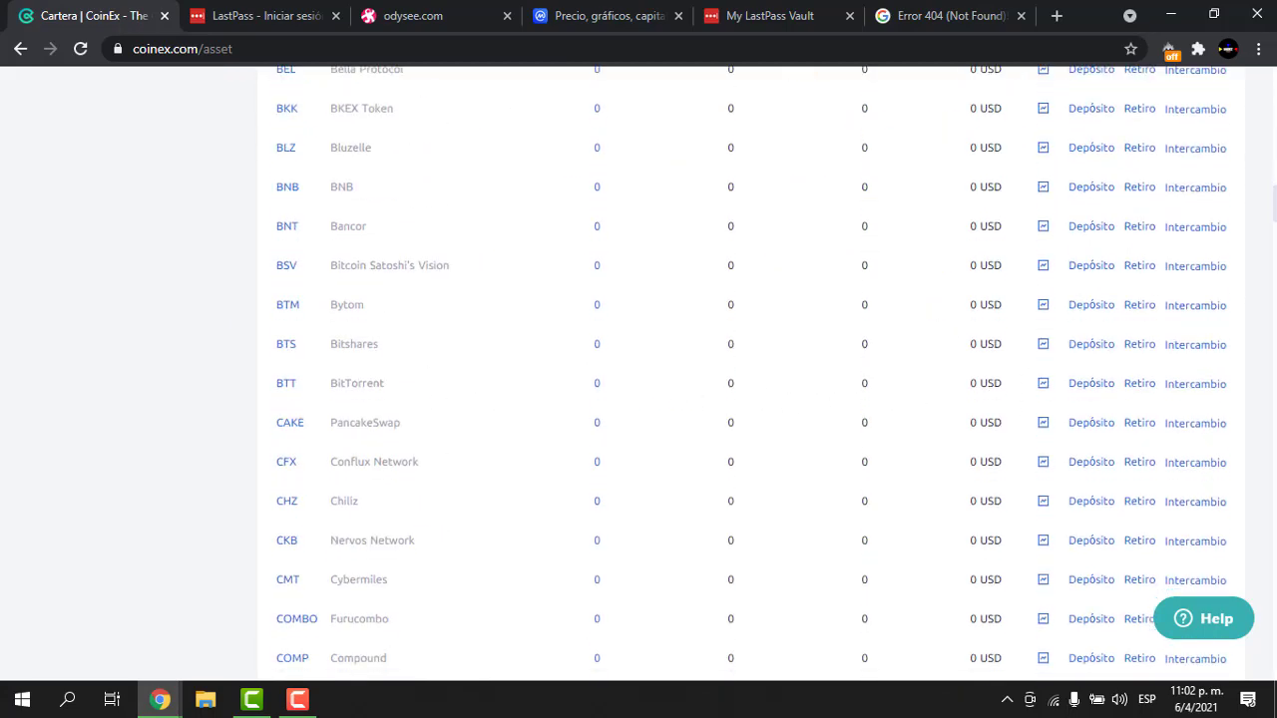
{"action": "scroll", "coordinate": [997, 324], "scroll_direction": "up", "scroll_amount": 15}
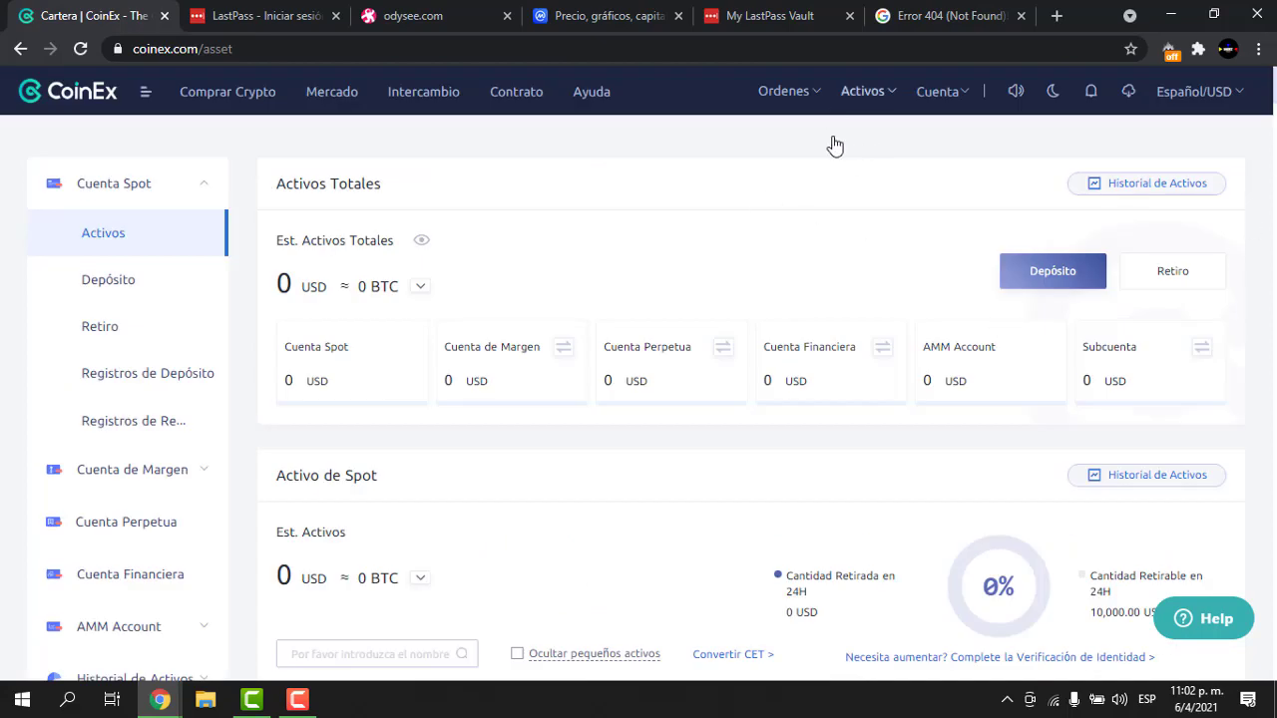
{"action": "mouse_move", "coordinate": [884, 94]}
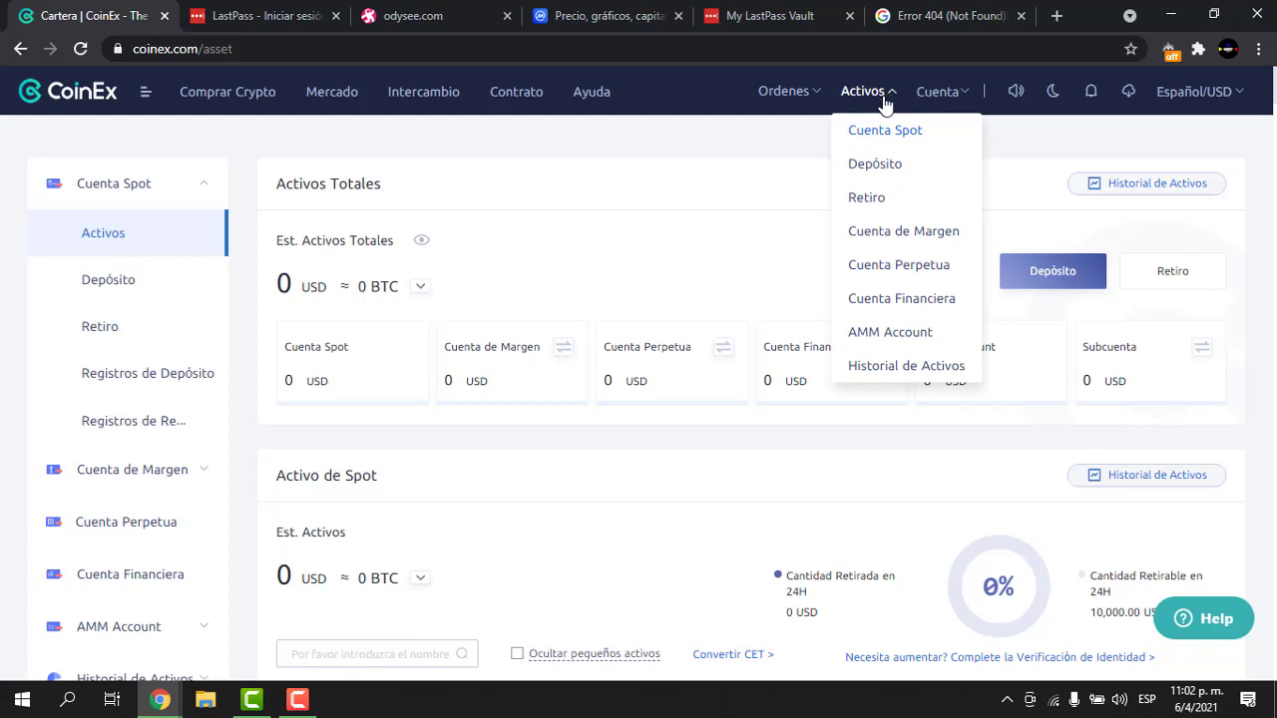
Open CoinEx's BTC deposit page, then go back to the Odysee wallet showing 16.62541715 LBC.
{"action": "left_click", "coordinate": [890, 164]}
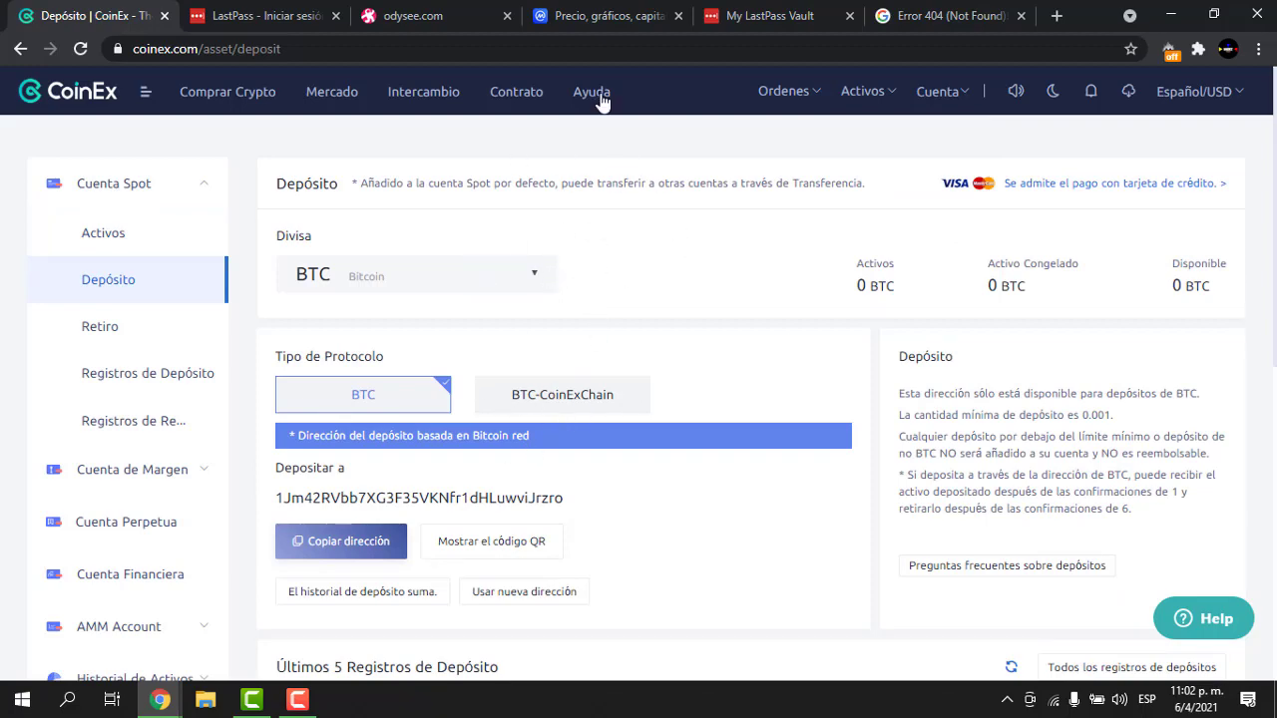
{"action": "left_click", "coordinate": [431, 14]}
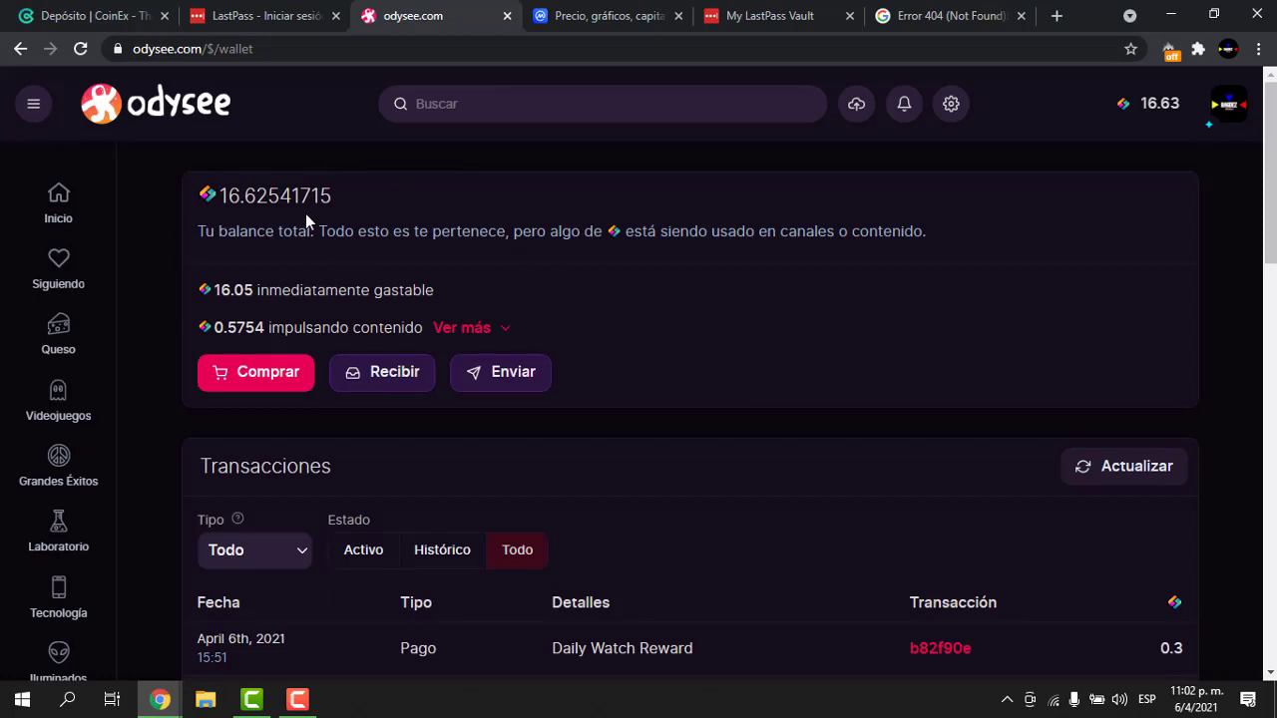
Check the LBRY Credits price ($0.2241) on CoinMarketCap, then return to CoinEx's deposit page.
{"action": "left_click", "coordinate": [587, 22]}
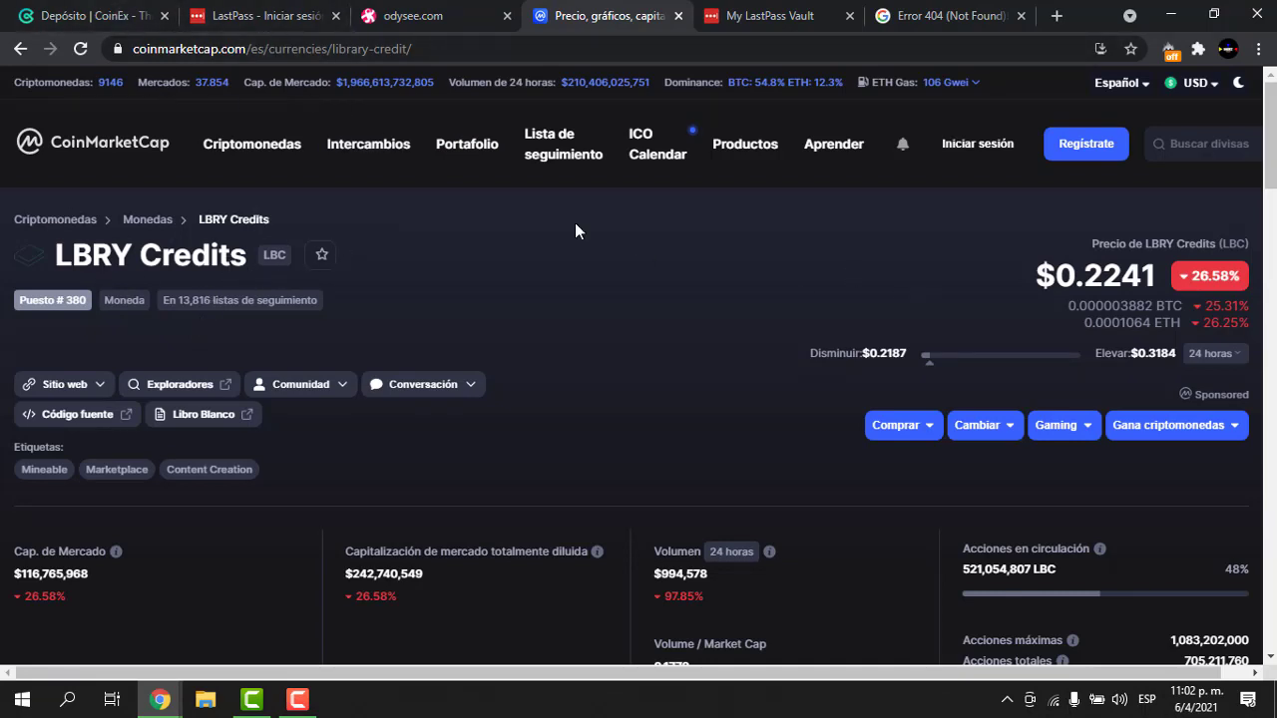
{"action": "left_click", "coordinate": [390, 26]}
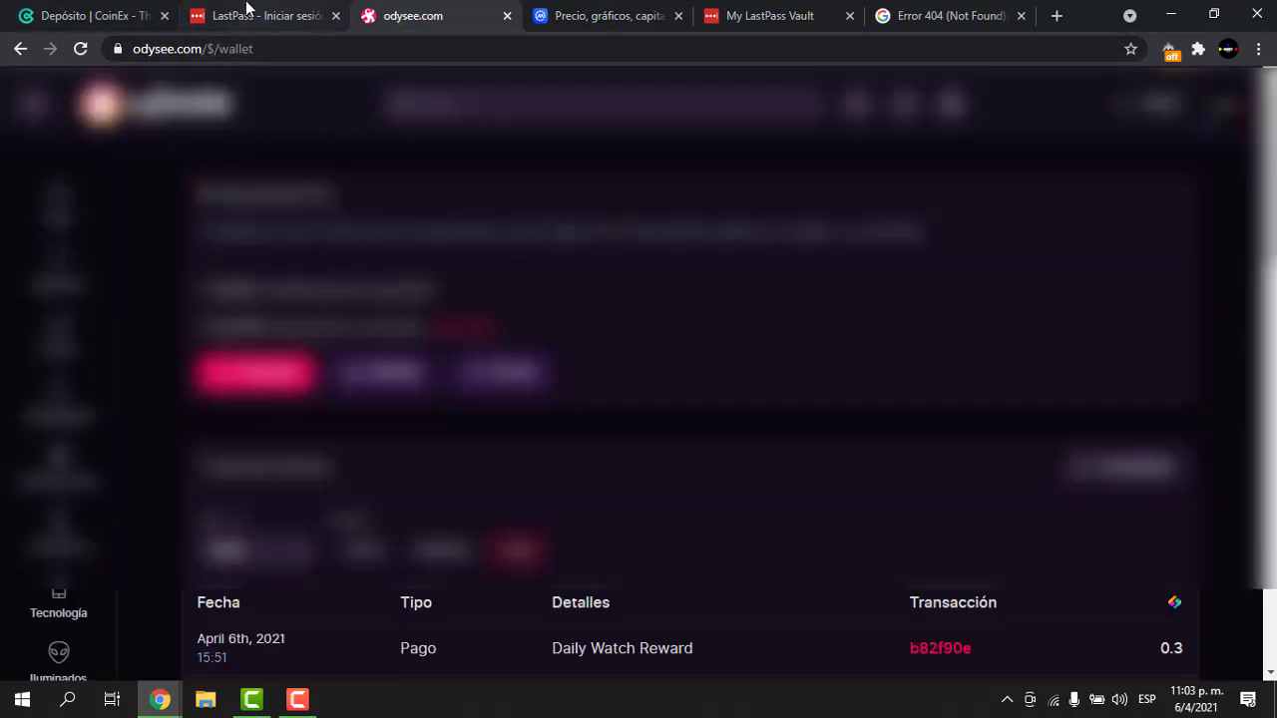
{"action": "left_click", "coordinate": [260, 16]}
{"action": "left_click", "coordinate": [110, 16]}
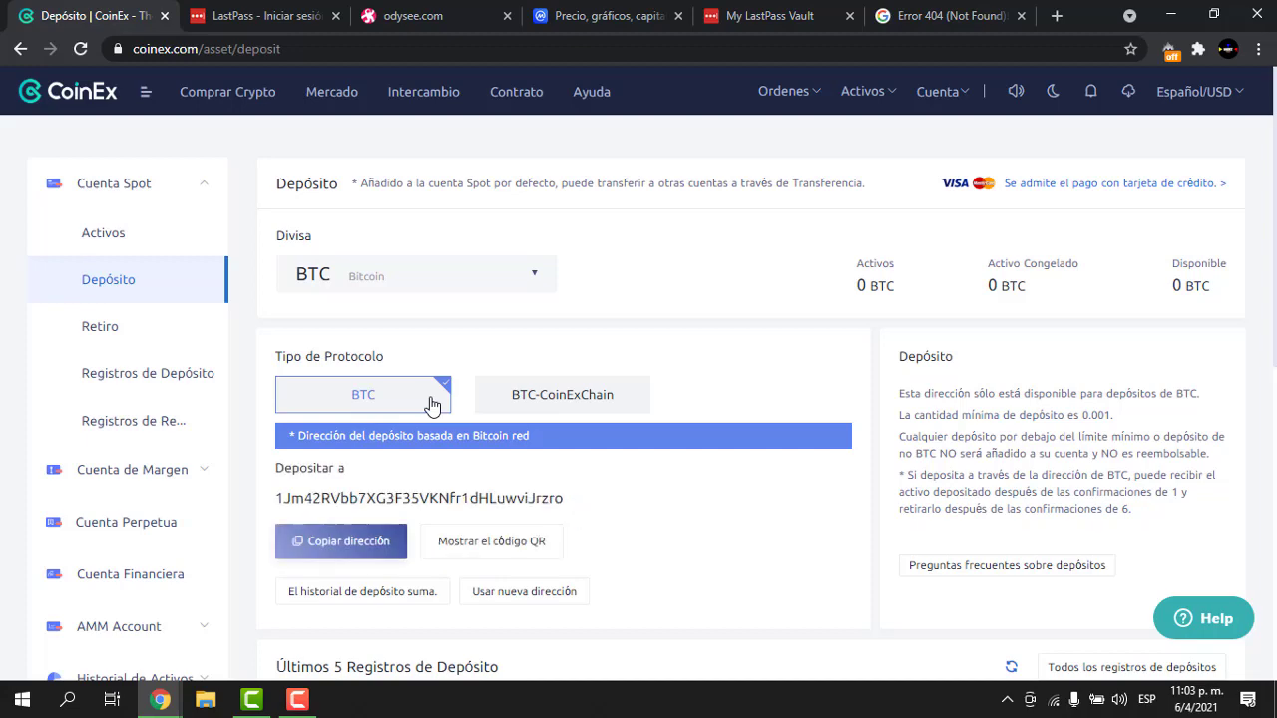
Switch the deposit currency from BTC to LBC by searching 'lb', and copy the LBC deposit address.
{"action": "left_click", "coordinate": [431, 405]}
{"action": "scroll", "coordinate": [598, 190], "scroll_direction": "down", "scroll_amount": 1}
{"action": "left_click", "coordinate": [506, 163]}
{"action": "left_click", "coordinate": [436, 230]}
{"action": "type", "text": "l"}
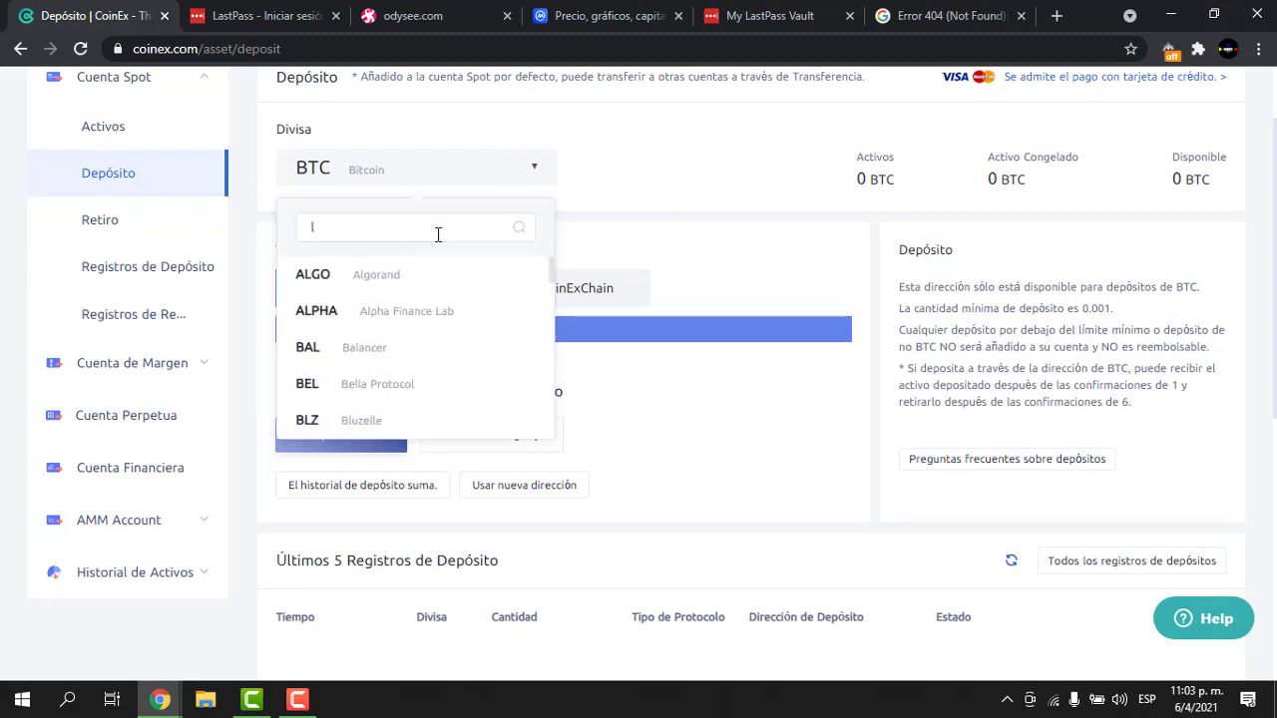
{"action": "type", "text": "b"}
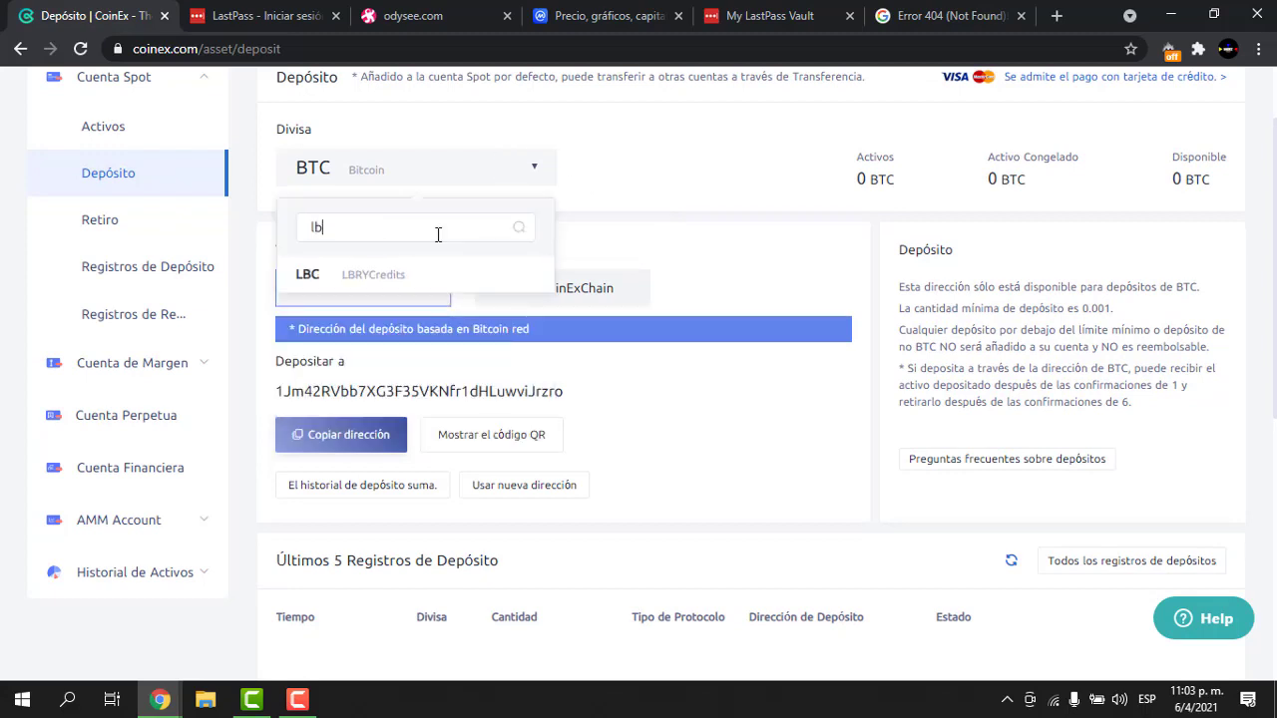
{"action": "left_click", "coordinate": [309, 282]}
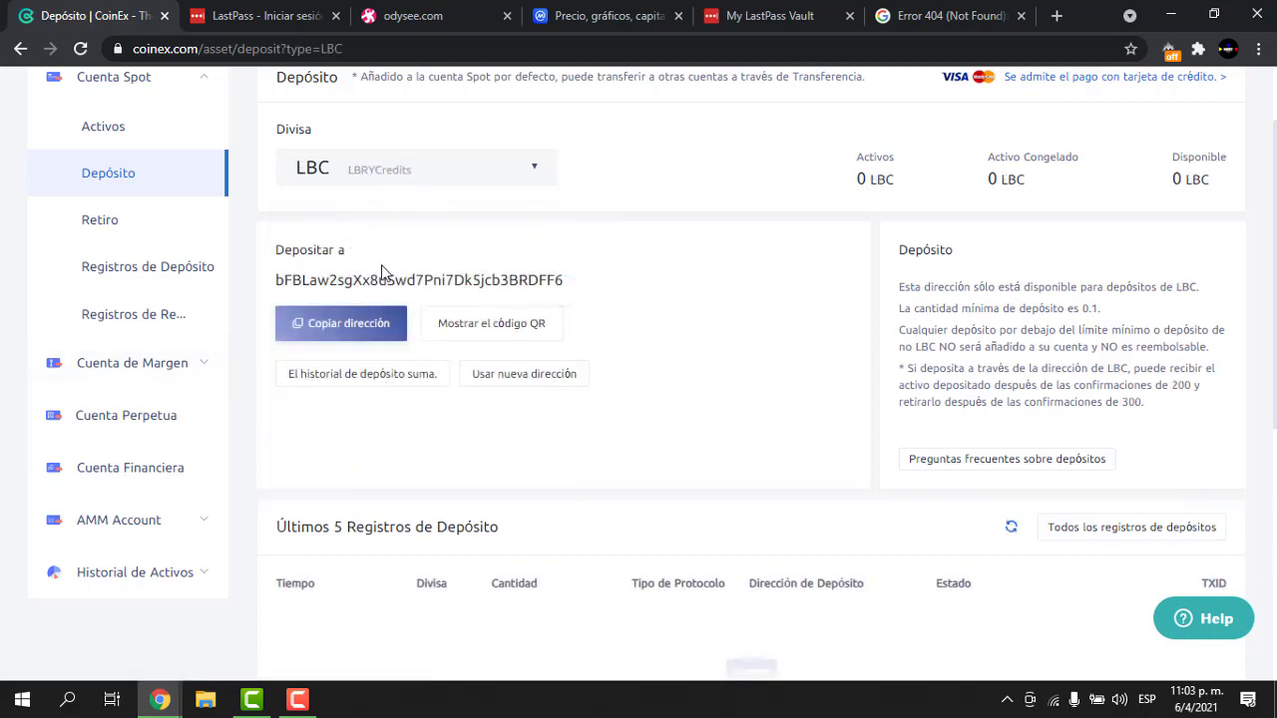
{"action": "left_click", "coordinate": [349, 335]}
In Odysee, fill the send form with 3 LBC to the pasted CoinEx deposit address.
{"action": "left_click", "coordinate": [414, 17]}
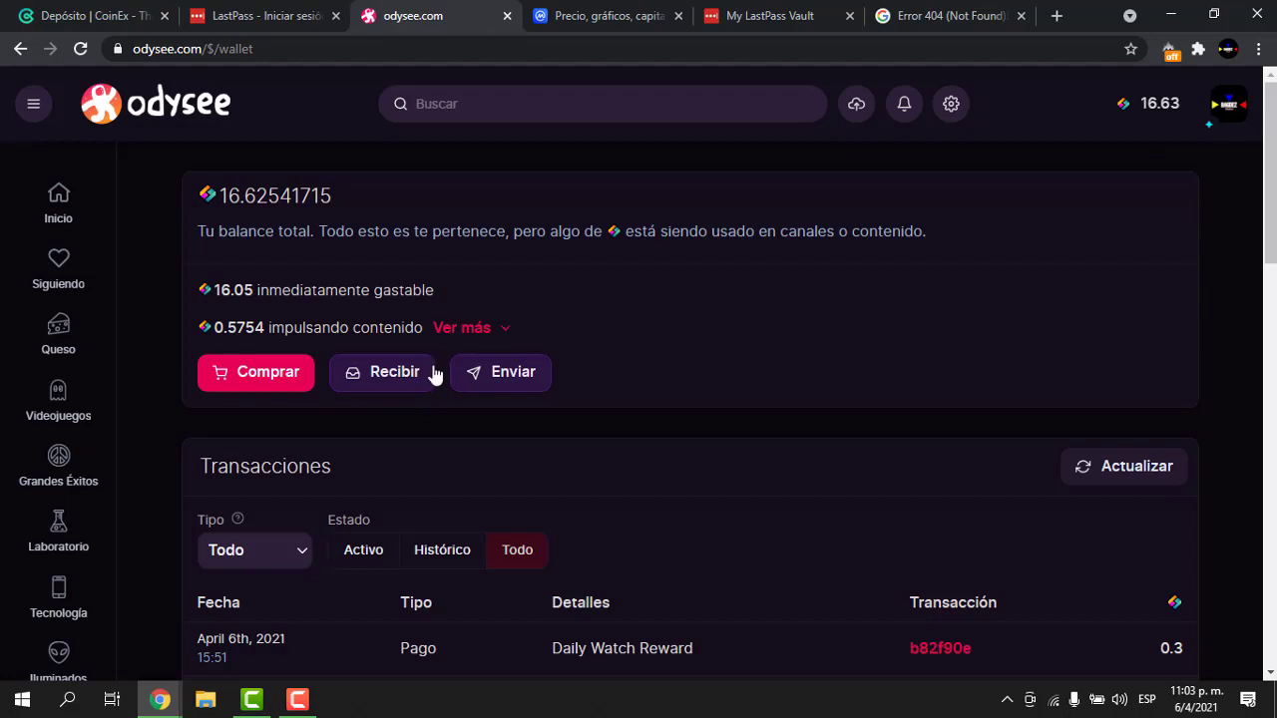
{"action": "left_click", "coordinate": [511, 371]}
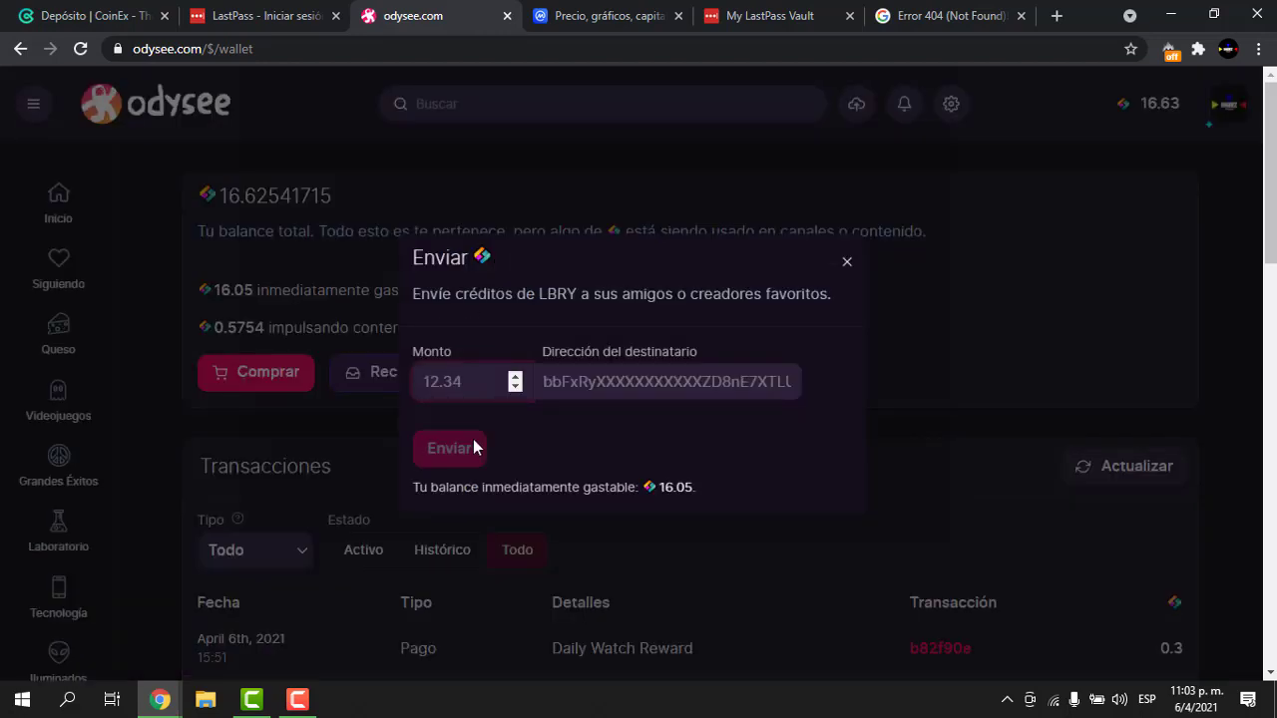
{"action": "left_click", "coordinate": [475, 381]}
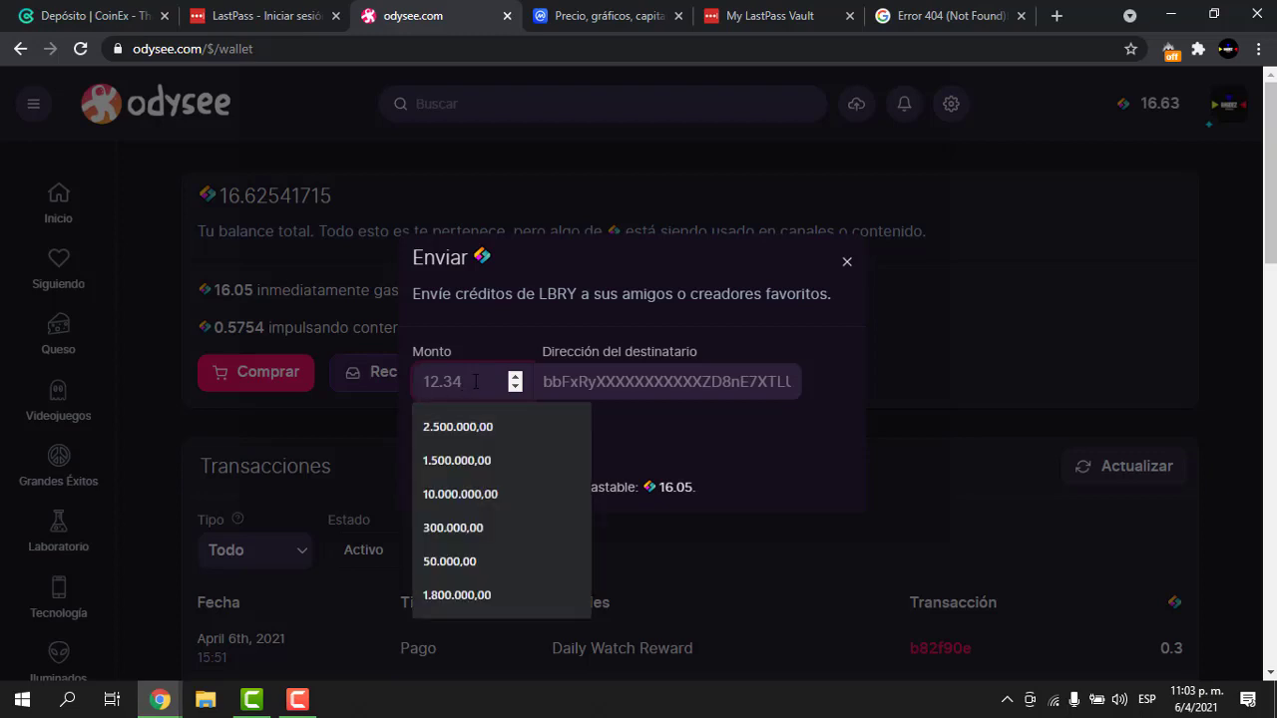
{"action": "type", "text": "3"}
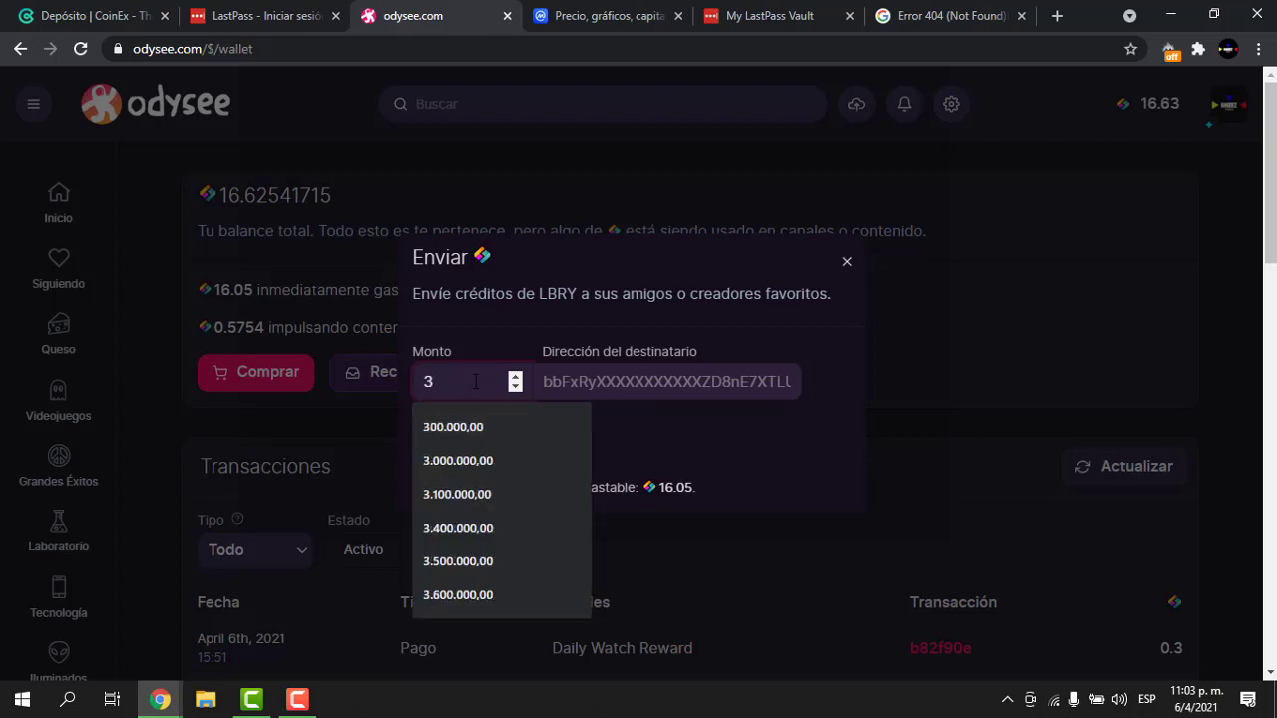
{"action": "left_click", "coordinate": [562, 261]}
{"action": "left_click", "coordinate": [598, 382]}
{"action": "key", "text": "ctrl+v"}
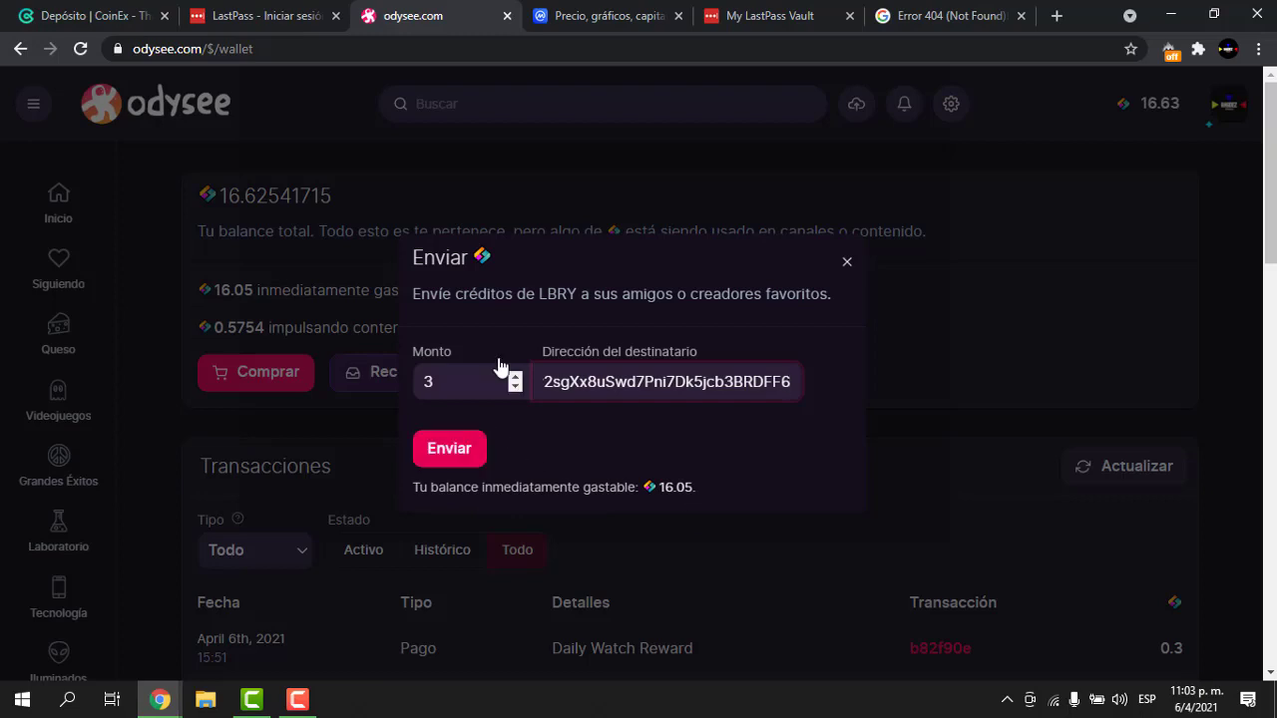
Confirm the 3 LBC transfer and check it on CoinEx's LBC deposit page.
{"action": "left_click", "coordinate": [465, 449]}
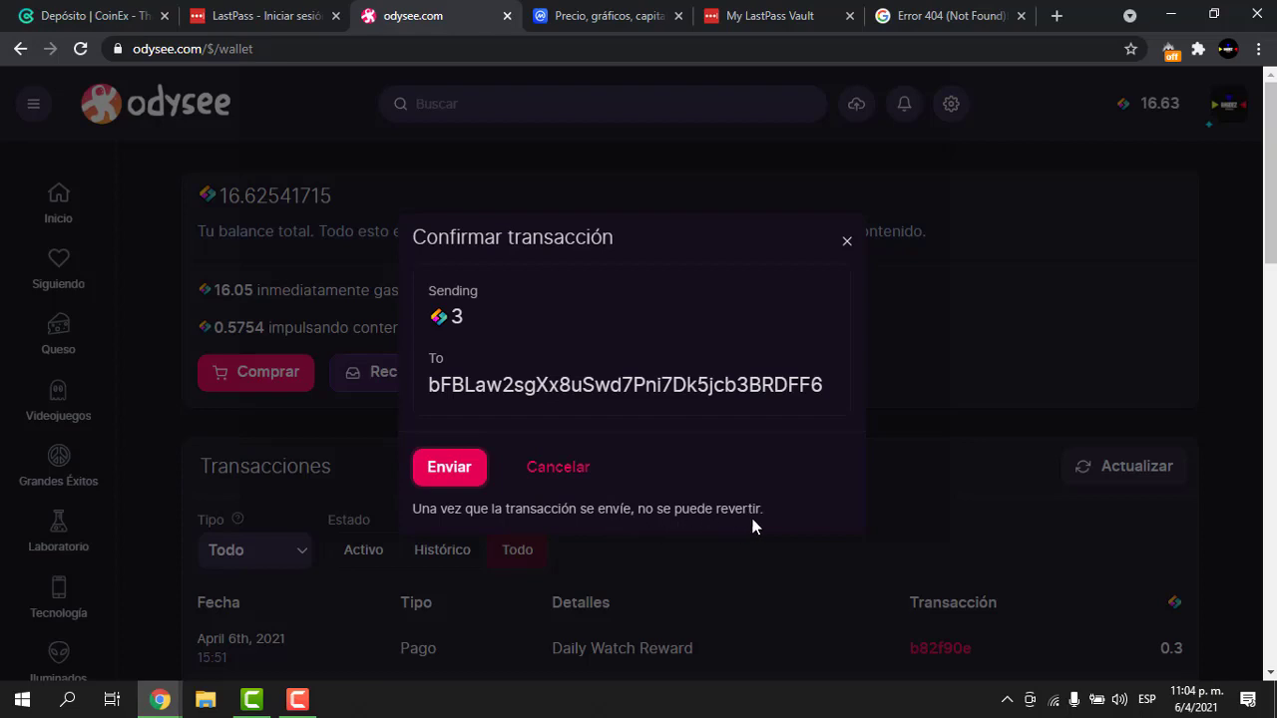
{"action": "left_click", "coordinate": [447, 468]}
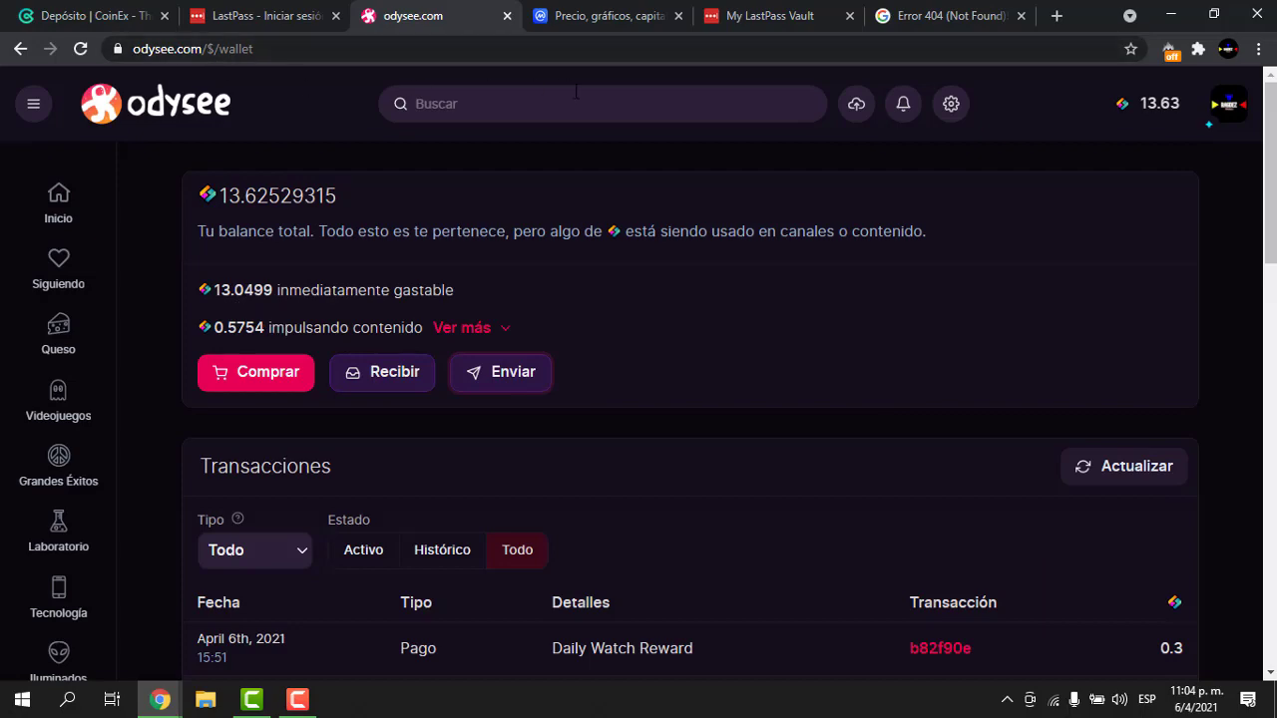
{"action": "left_click", "coordinate": [79, 15]}
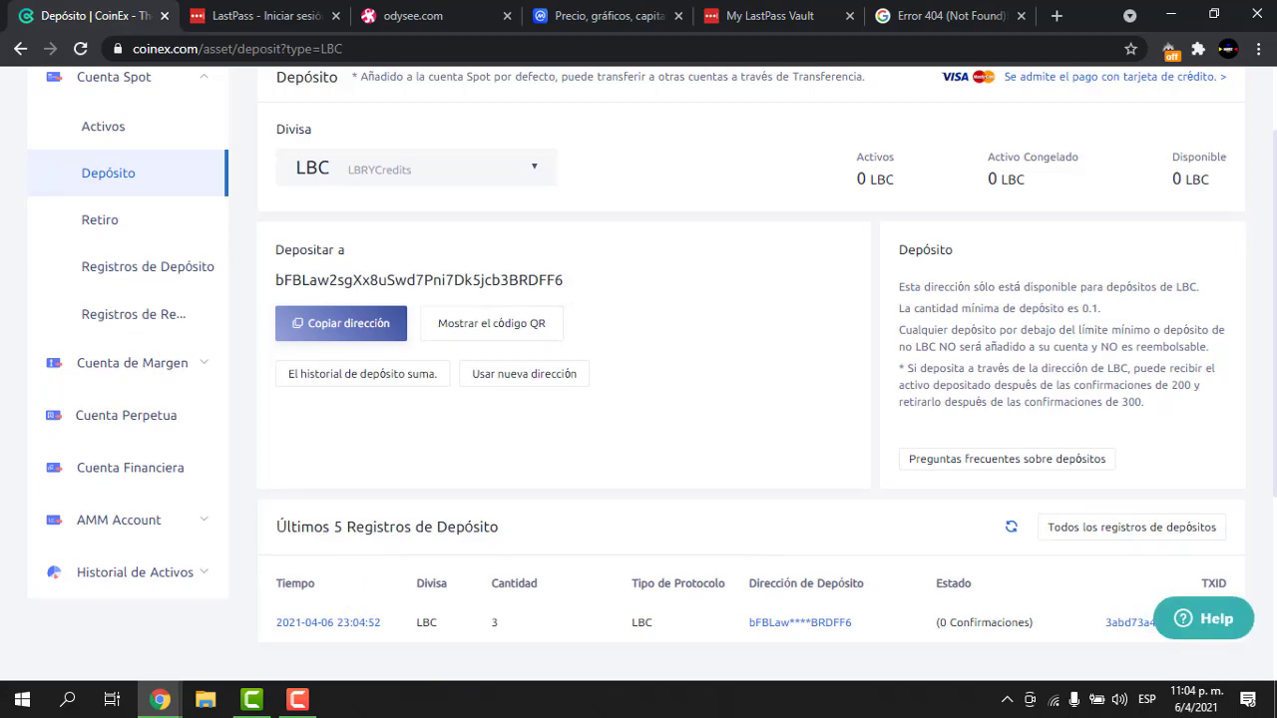
Check the last 5 deposit records for two completed 3 LBC deposits, then return to Odysee.
{"action": "scroll", "coordinate": [446, 635], "scroll_direction": "down", "scroll_amount": 1}
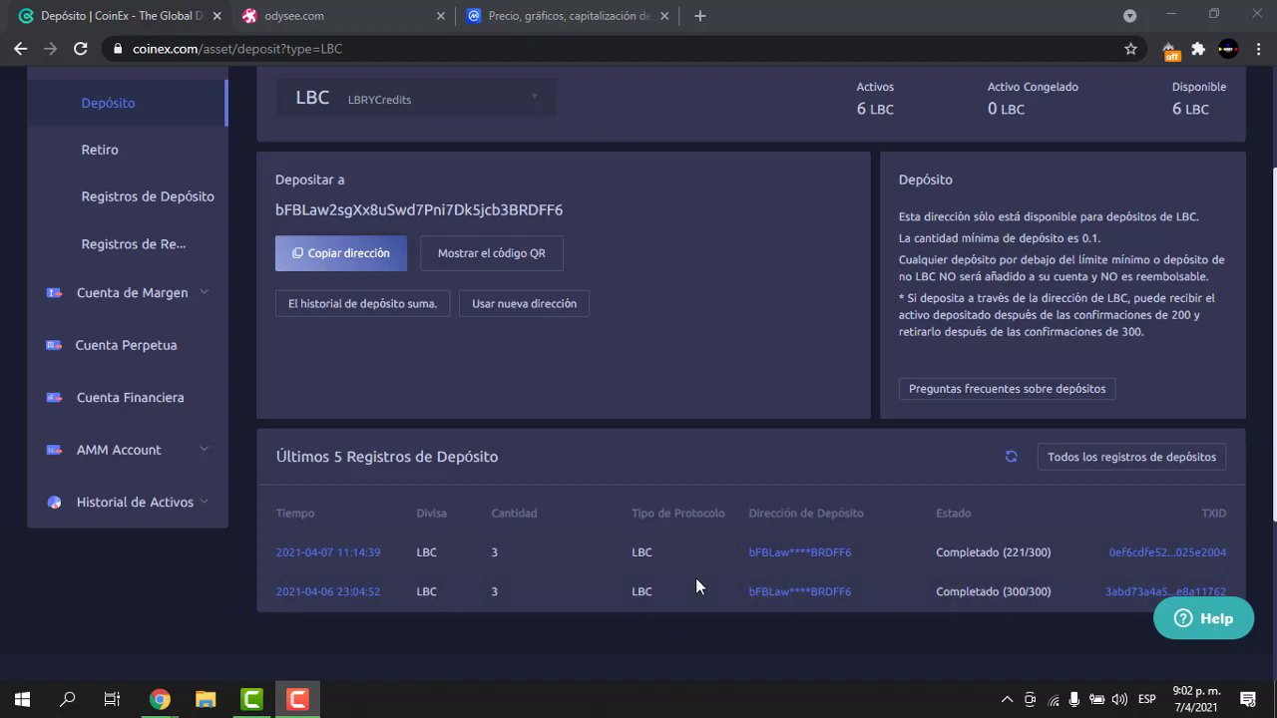
{"action": "scroll", "coordinate": [667, 565], "scroll_direction": "up", "scroll_amount": 3}
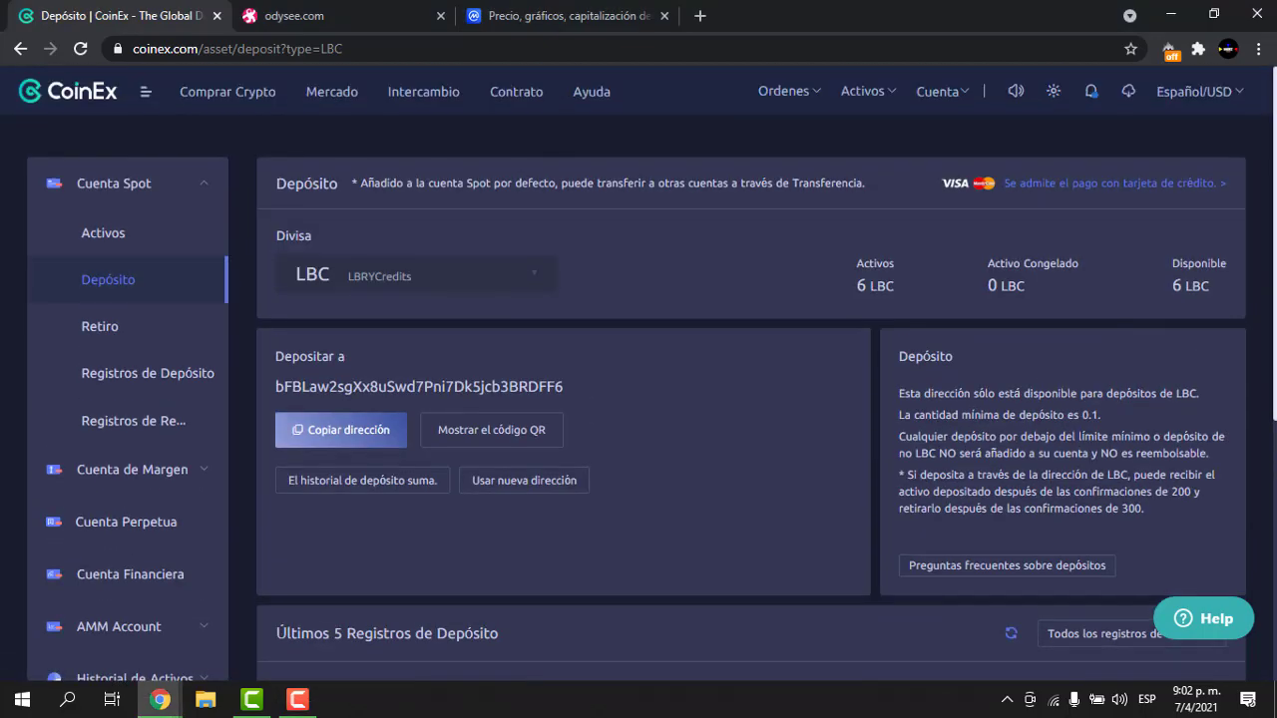
{"action": "scroll", "coordinate": [873, 454], "scroll_direction": "down", "scroll_amount": 3}
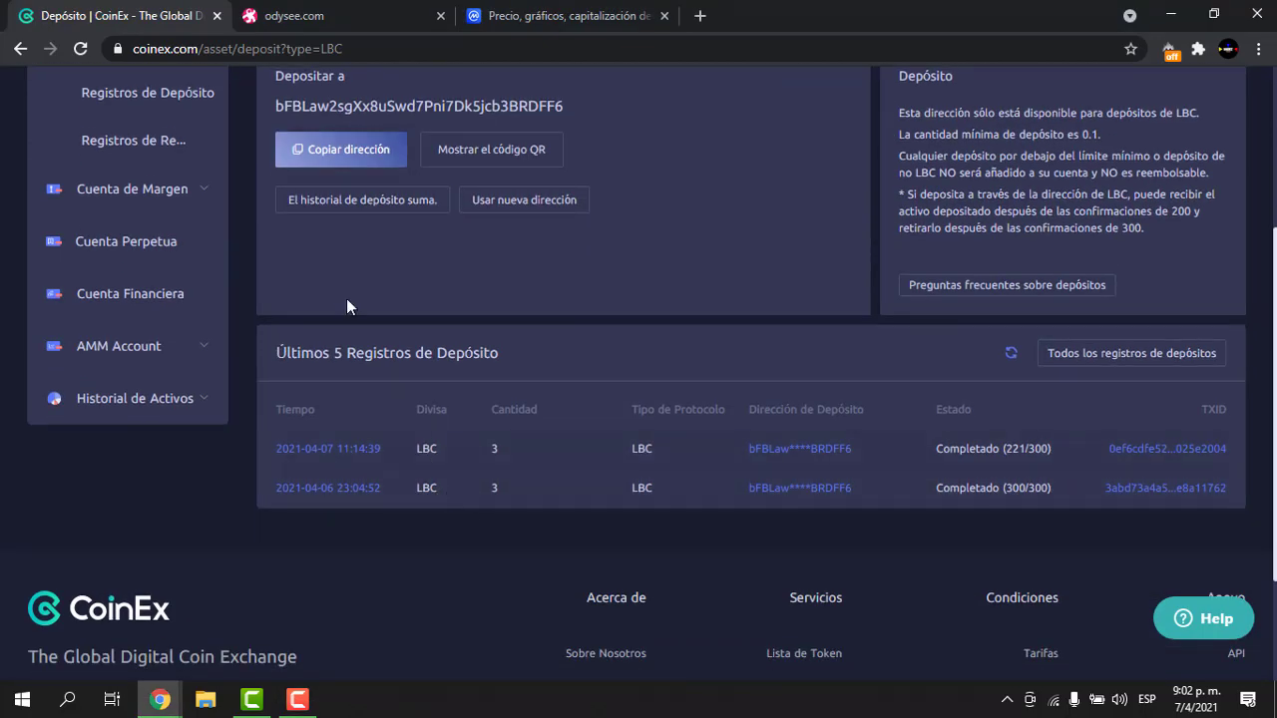
{"action": "left_click", "coordinate": [309, 16]}
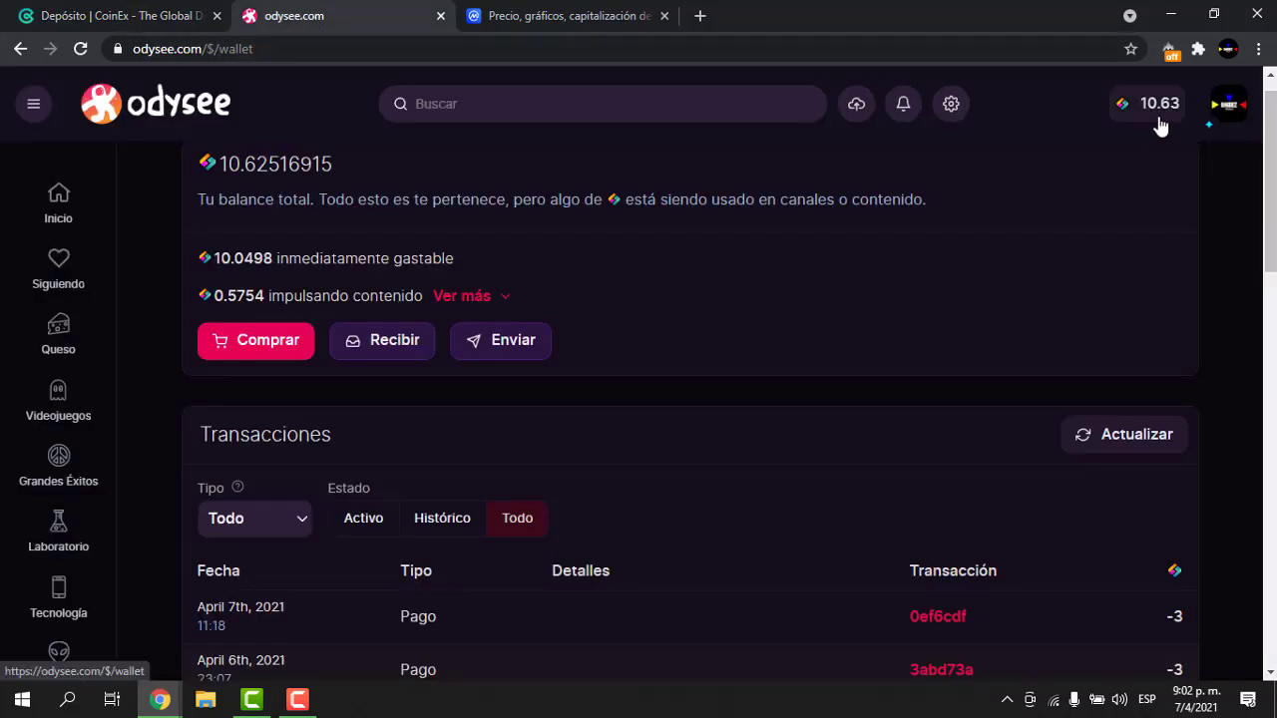
Review Odysee's transactions showing two -3 LBC payments, then return to CoinEx's 6 LBC deposit page.
{"action": "scroll", "coordinate": [688, 400], "scroll_direction": "down", "scroll_amount": 3}
{"action": "scroll", "coordinate": [977, 292], "scroll_direction": "down", "scroll_amount": 1}
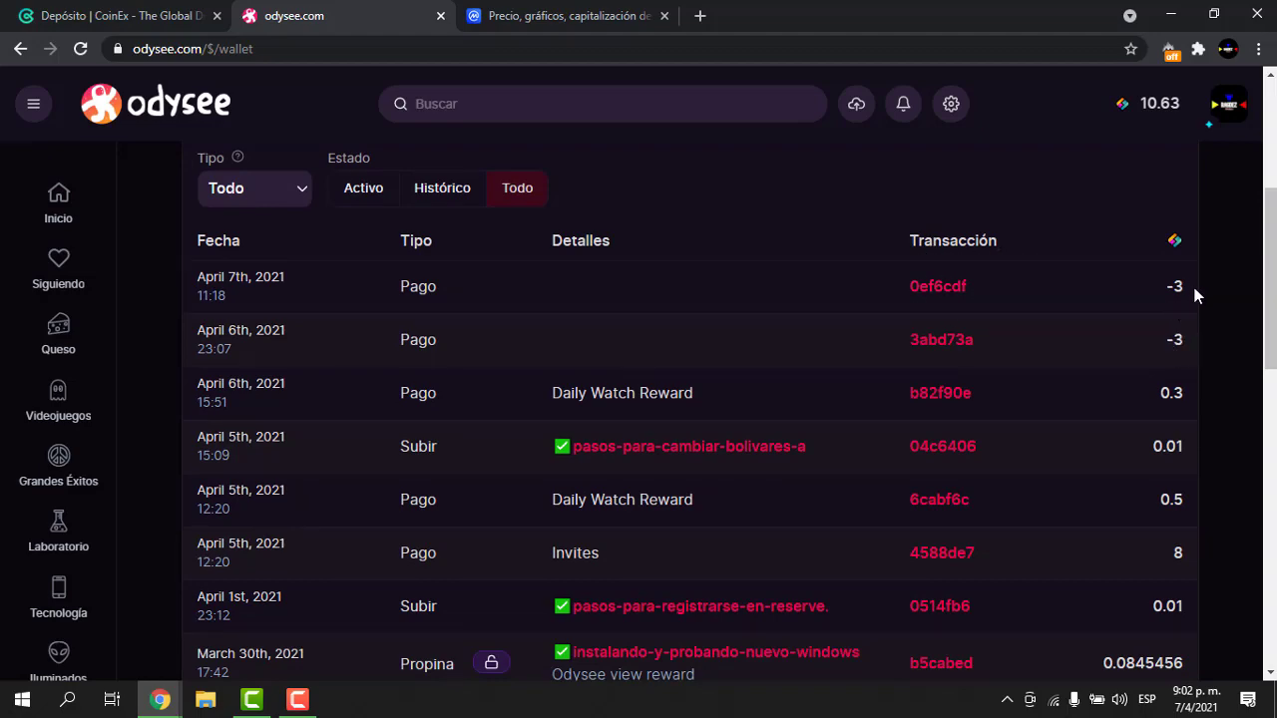
{"action": "scroll", "coordinate": [1271, 239], "scroll_direction": "up", "scroll_amount": 2}
{"action": "scroll", "coordinate": [1271, 239], "scroll_direction": "up", "scroll_amount": 1}
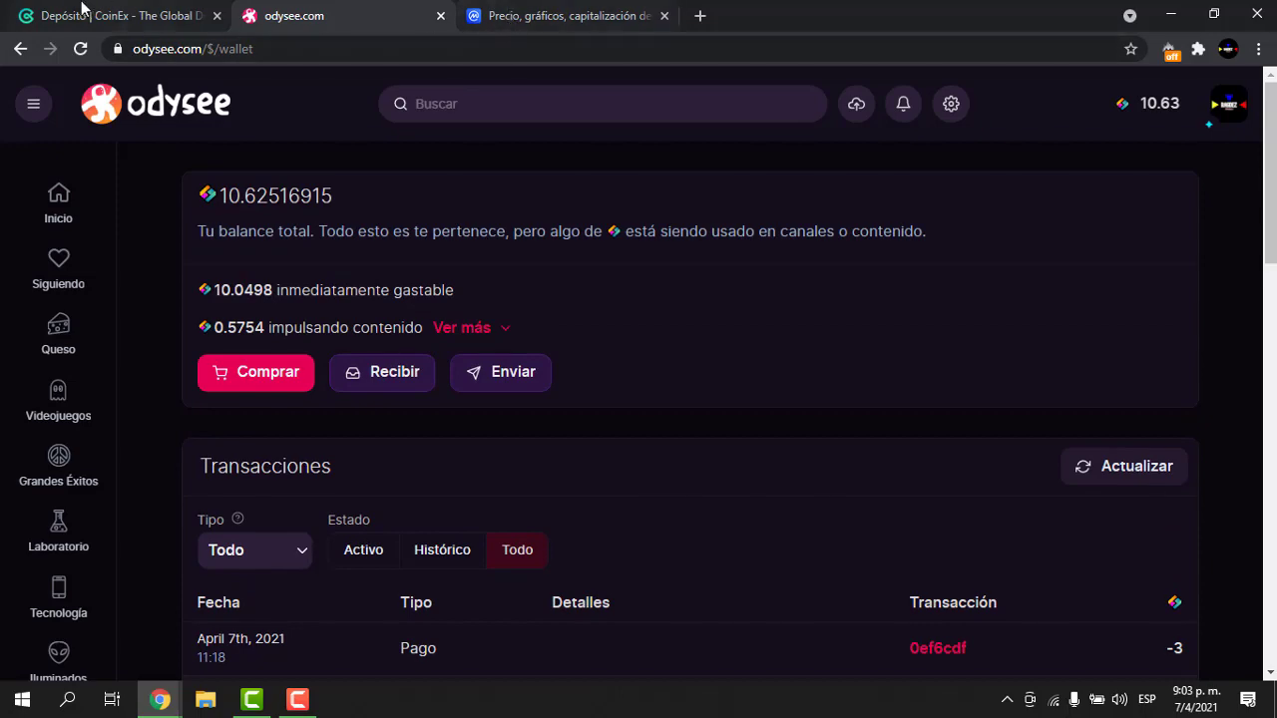
{"action": "left_click", "coordinate": [92, 14]}
{"action": "scroll", "coordinate": [1274, 297], "scroll_direction": "up", "scroll_amount": 3}
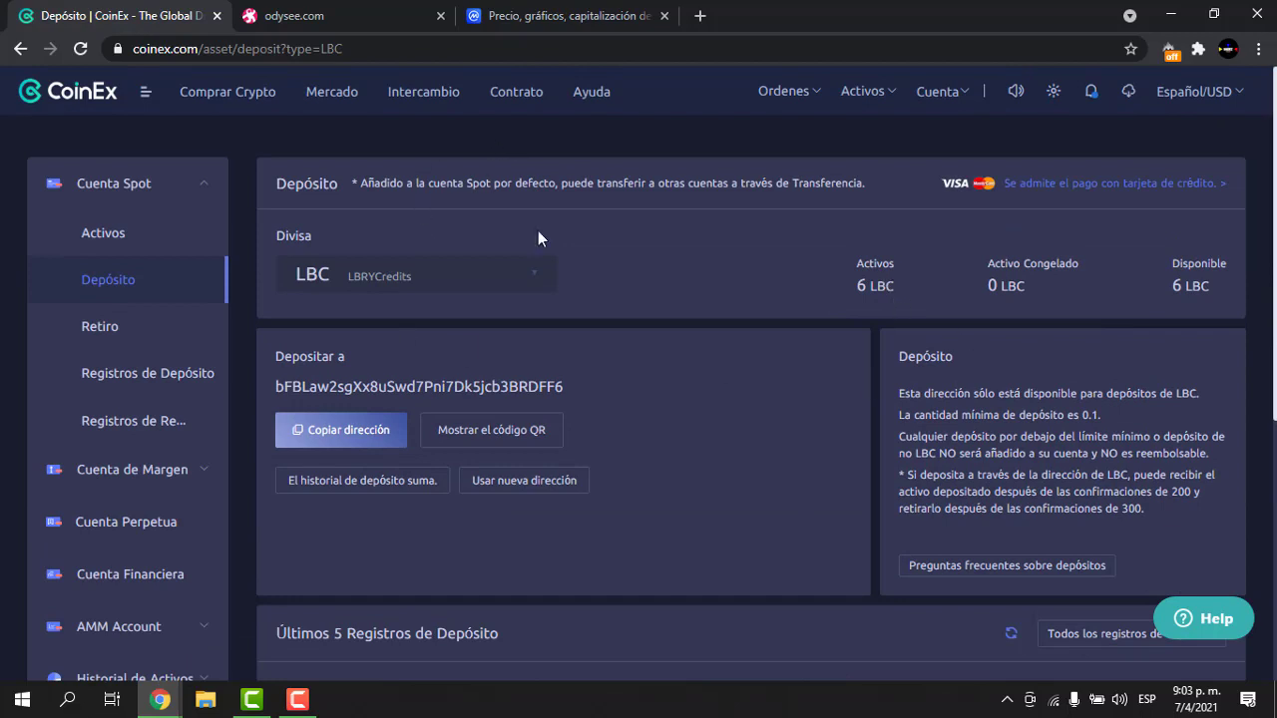
Open the Spot account and search 'lbc' to confirm 6 LBC worth 1.22 USD.
{"action": "mouse_move", "coordinate": [853, 91]}
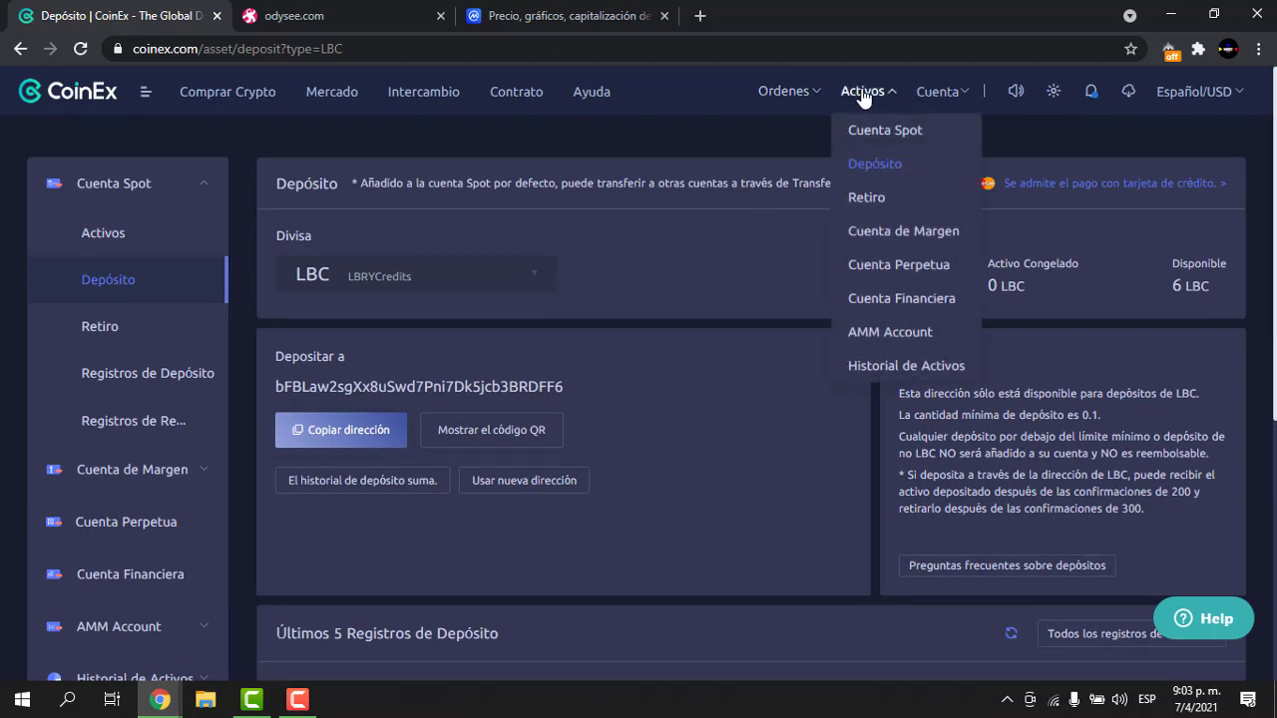
{"action": "left_click", "coordinate": [891, 131]}
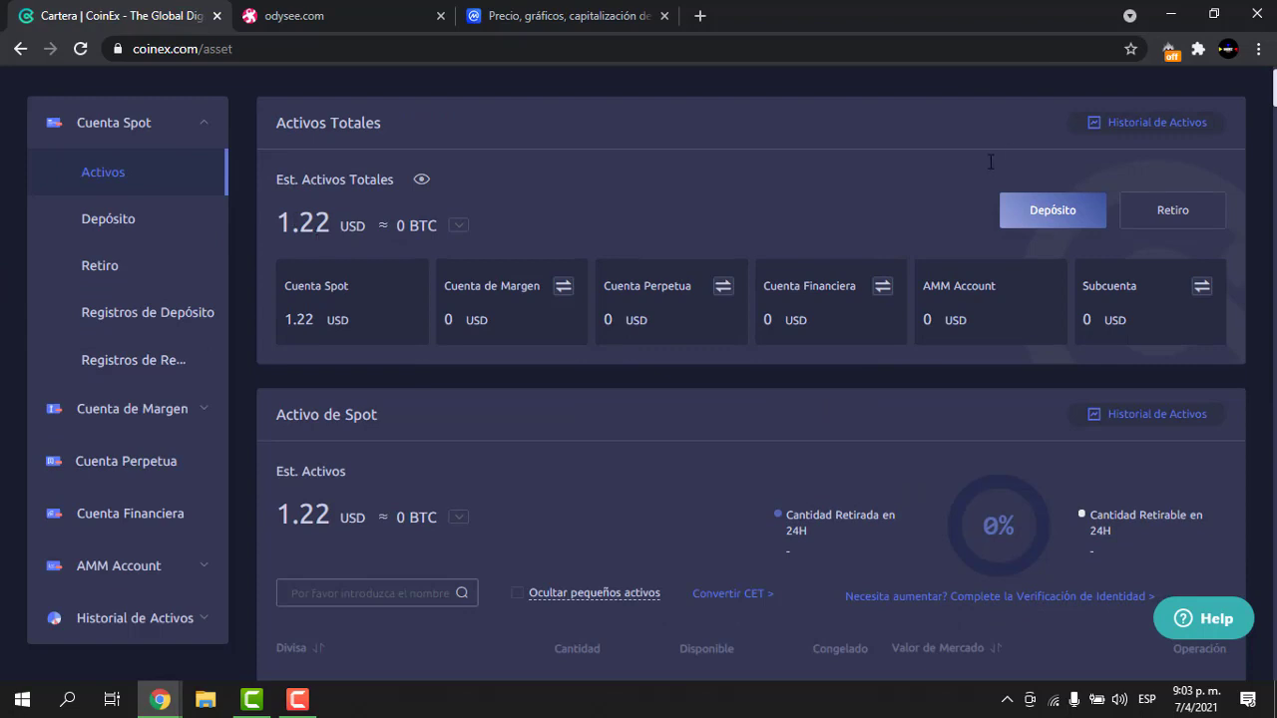
{"action": "scroll", "coordinate": [627, 262], "scroll_direction": "down", "scroll_amount": 3}
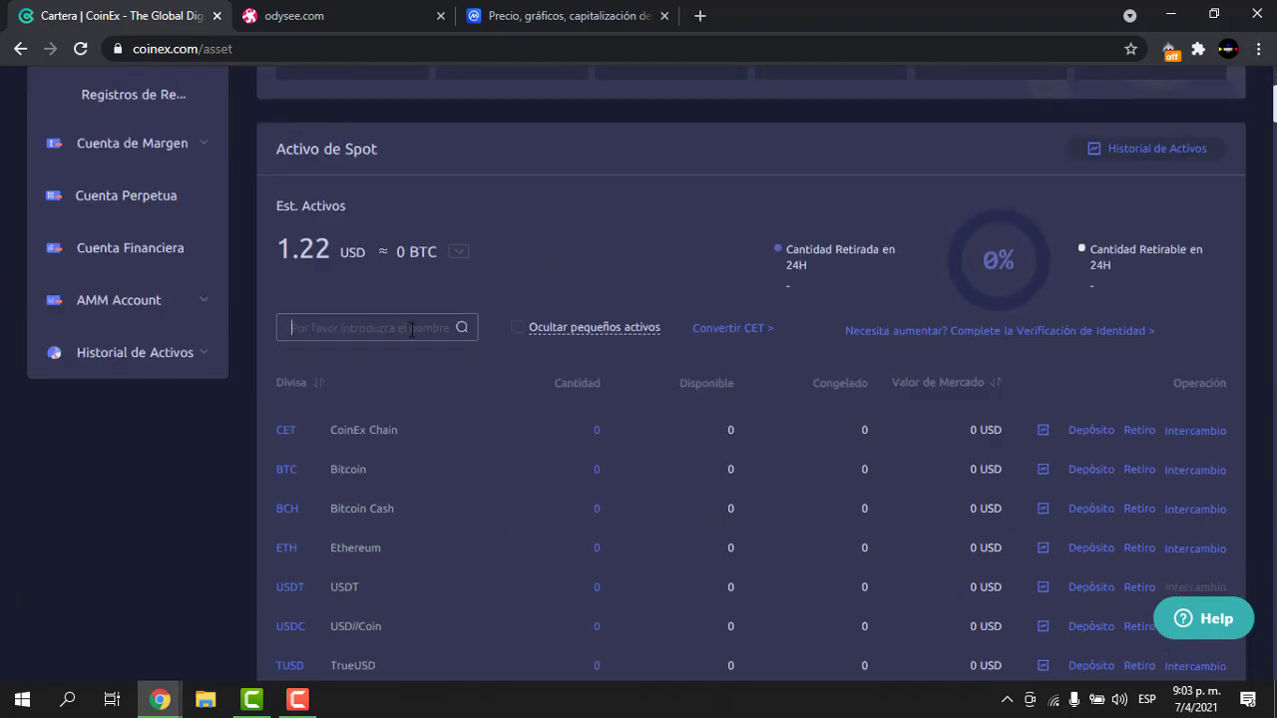
{"action": "left_click", "coordinate": [412, 330]}
{"action": "type", "text": "lbc"}
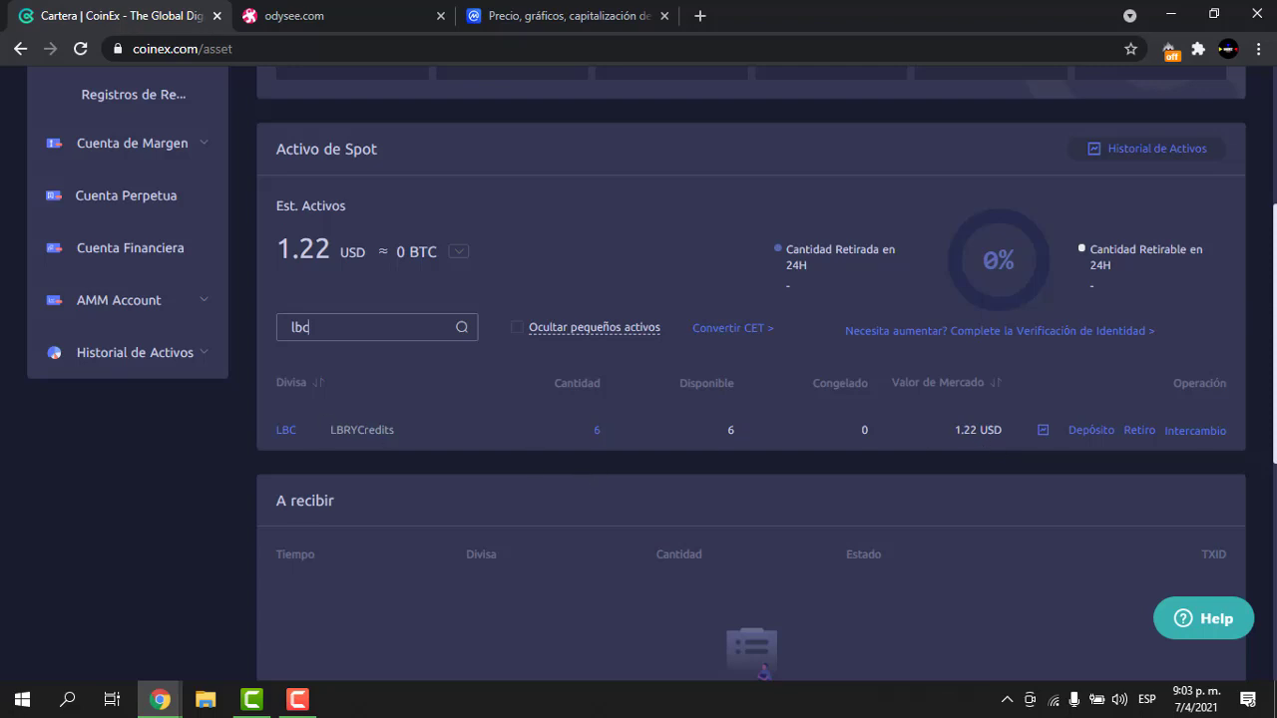
{"action": "scroll", "coordinate": [1259, 315], "scroll_direction": "up", "scroll_amount": 3}
{"action": "scroll", "coordinate": [639, 374], "scroll_direction": "up", "scroll_amount": 1}
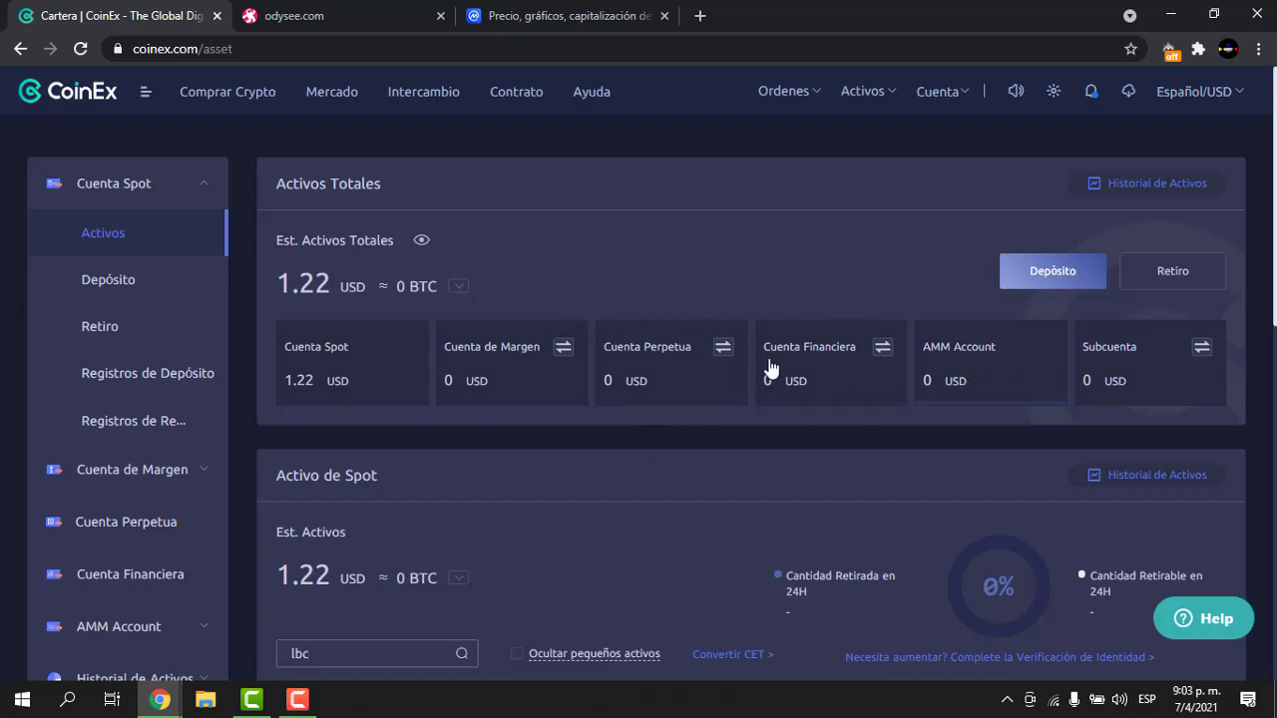
Glance at the Odysee wallet, then open CoinEx's spot trading page.
{"action": "left_click", "coordinate": [294, 15]}
{"action": "left_click", "coordinate": [104, 12]}
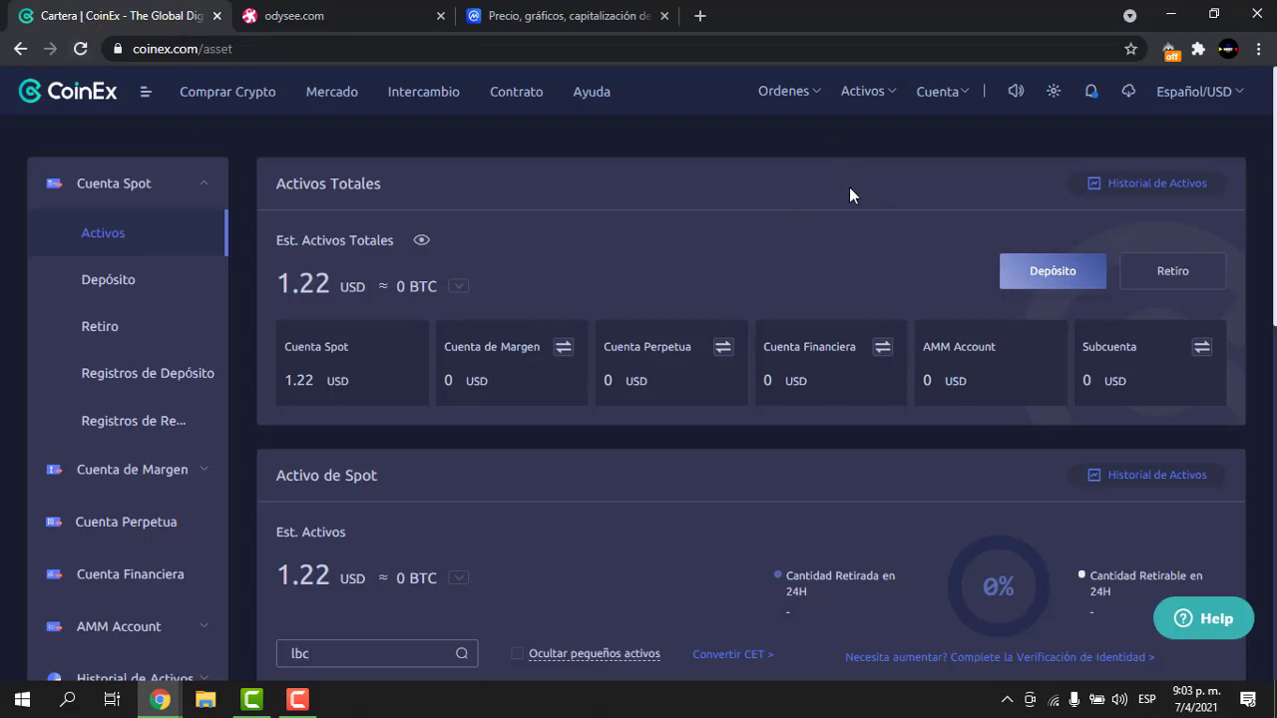
{"action": "left_click", "coordinate": [425, 91]}
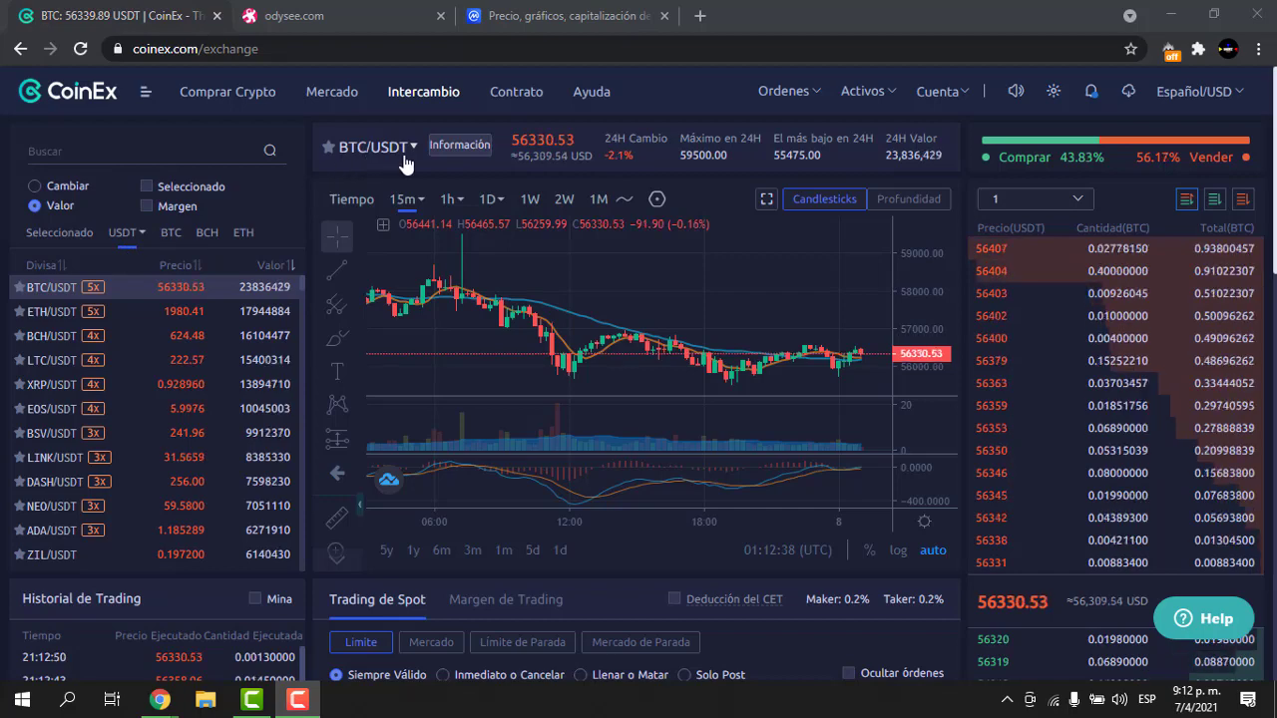
Search 'lbc' in the pair list and open the LBC/USDT market trading near 0.2037.
{"action": "left_click", "coordinate": [72, 154]}
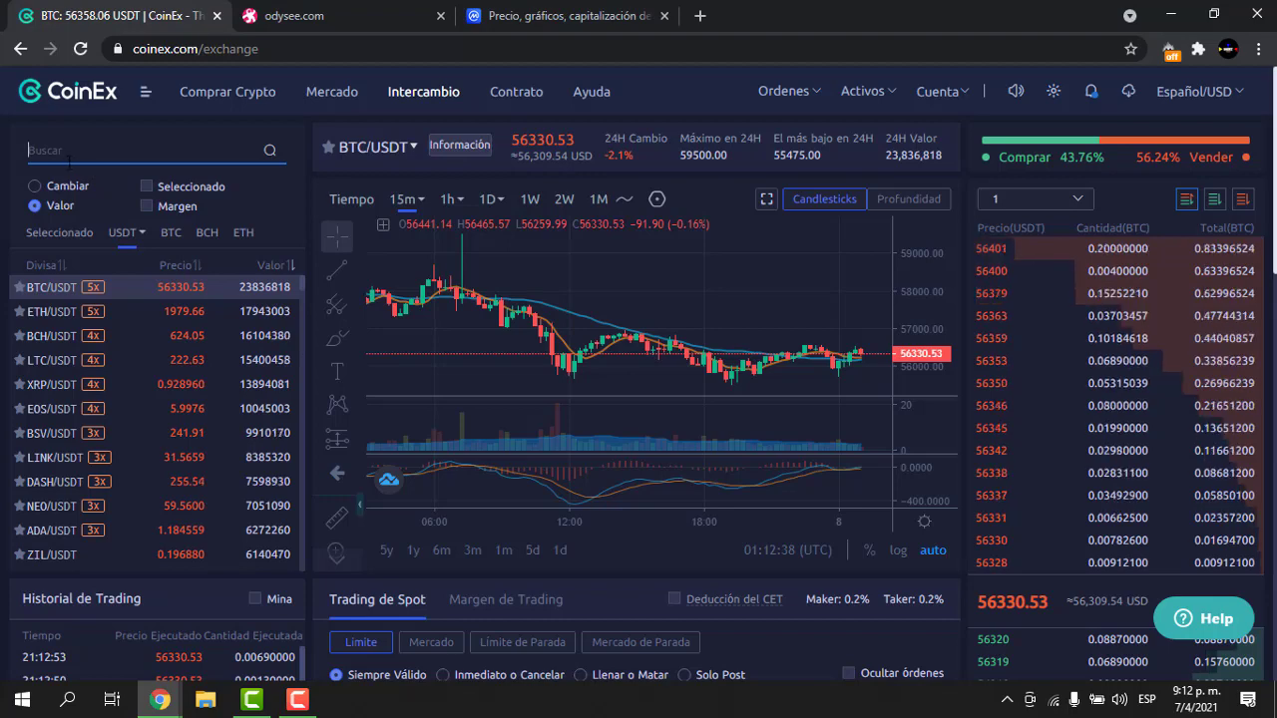
{"action": "type", "text": "lbc"}
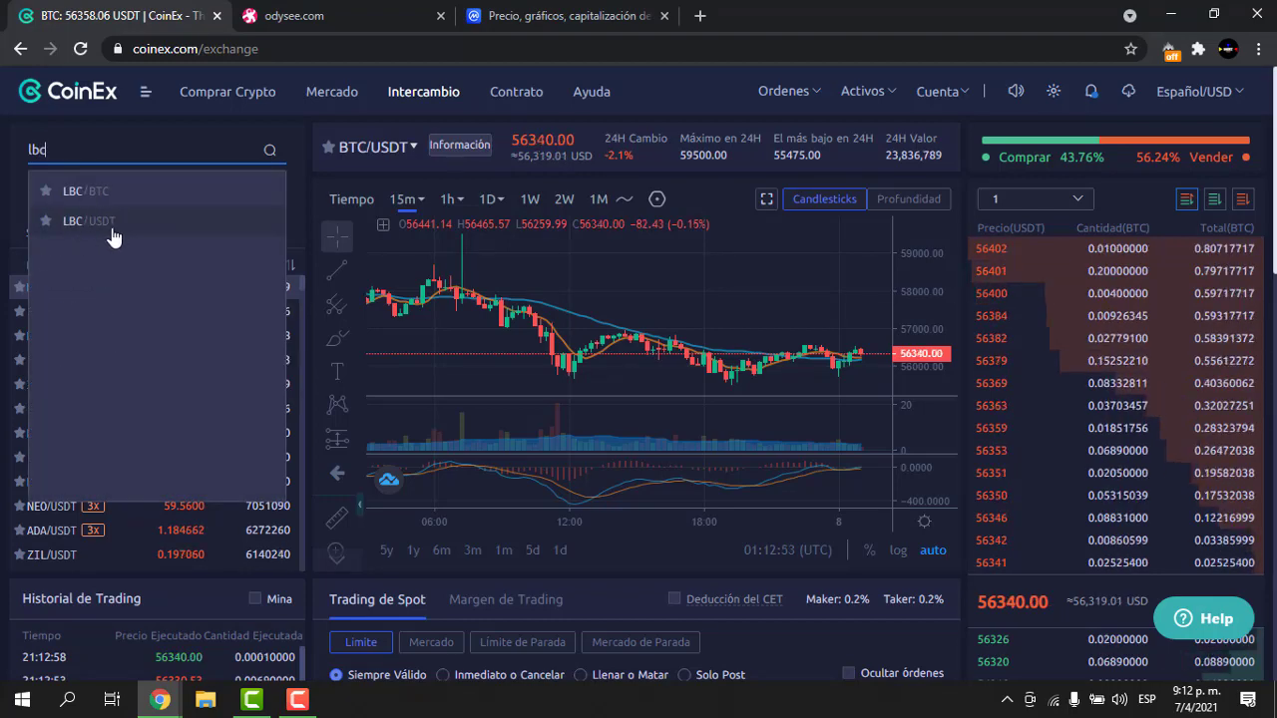
{"action": "left_click", "coordinate": [110, 233]}
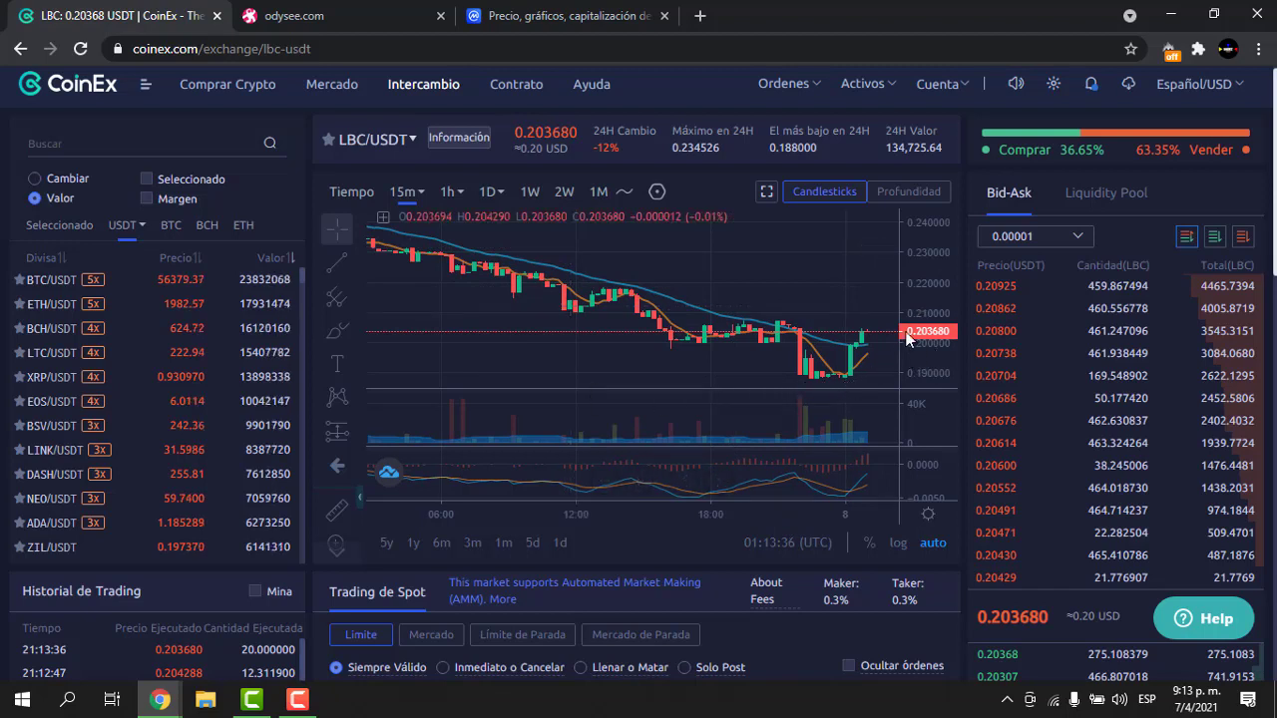
{"action": "scroll", "coordinate": [638, 373], "scroll_direction": "down", "scroll_amount": 2}
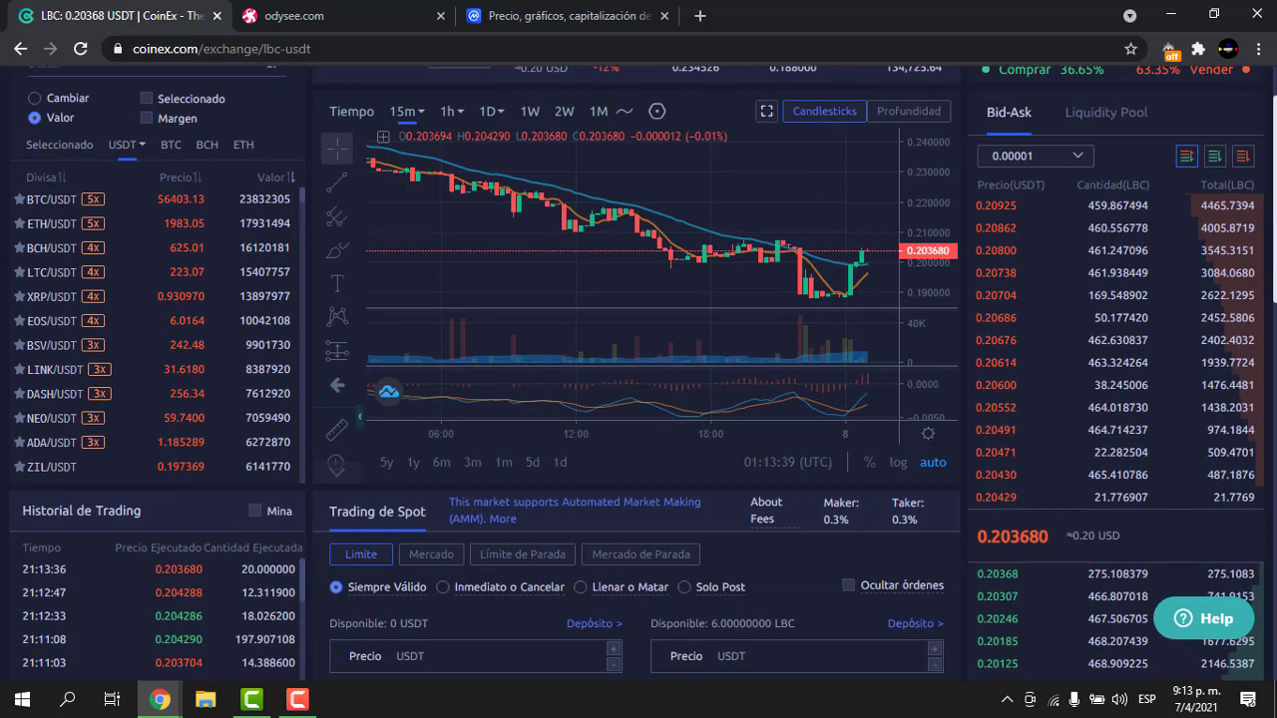
Set the market sell quantity to the full 6 LBC, triggering the 10 LBC minimum-sell warning.
{"action": "scroll", "coordinate": [1003, 384], "scroll_direction": "down", "scroll_amount": 1}
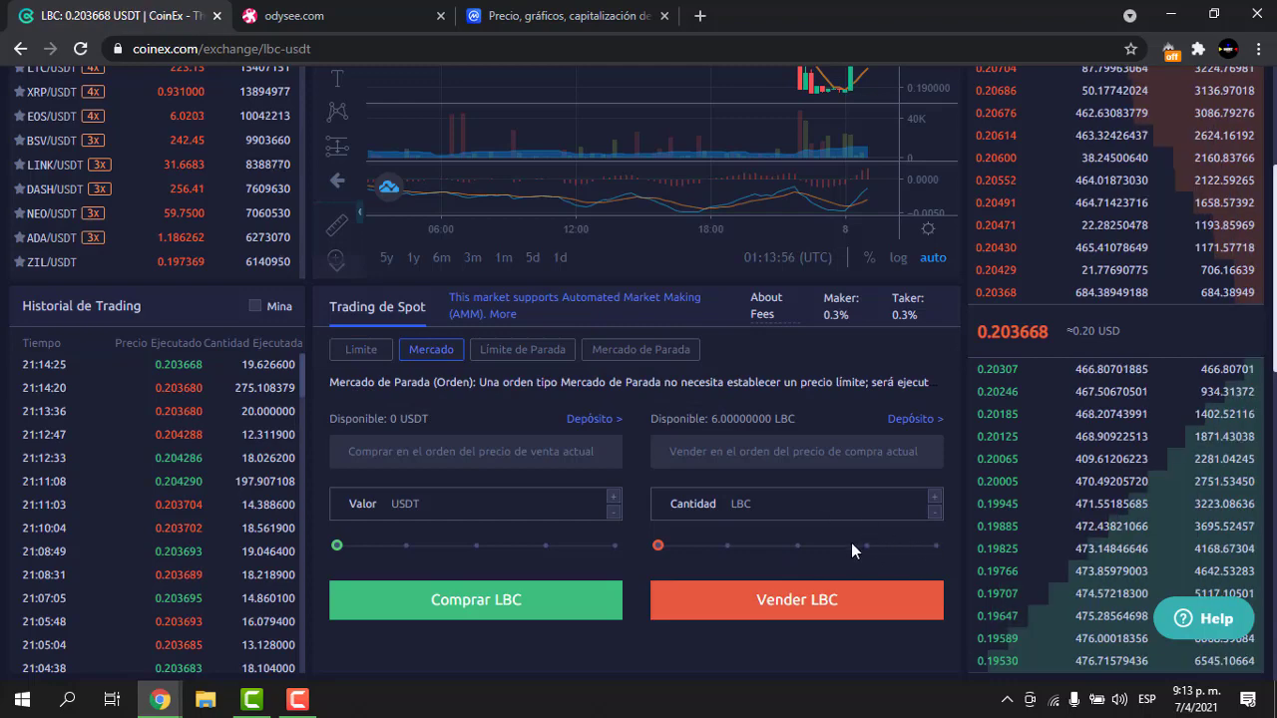
{"action": "mouse_move", "coordinate": [961, 567]}
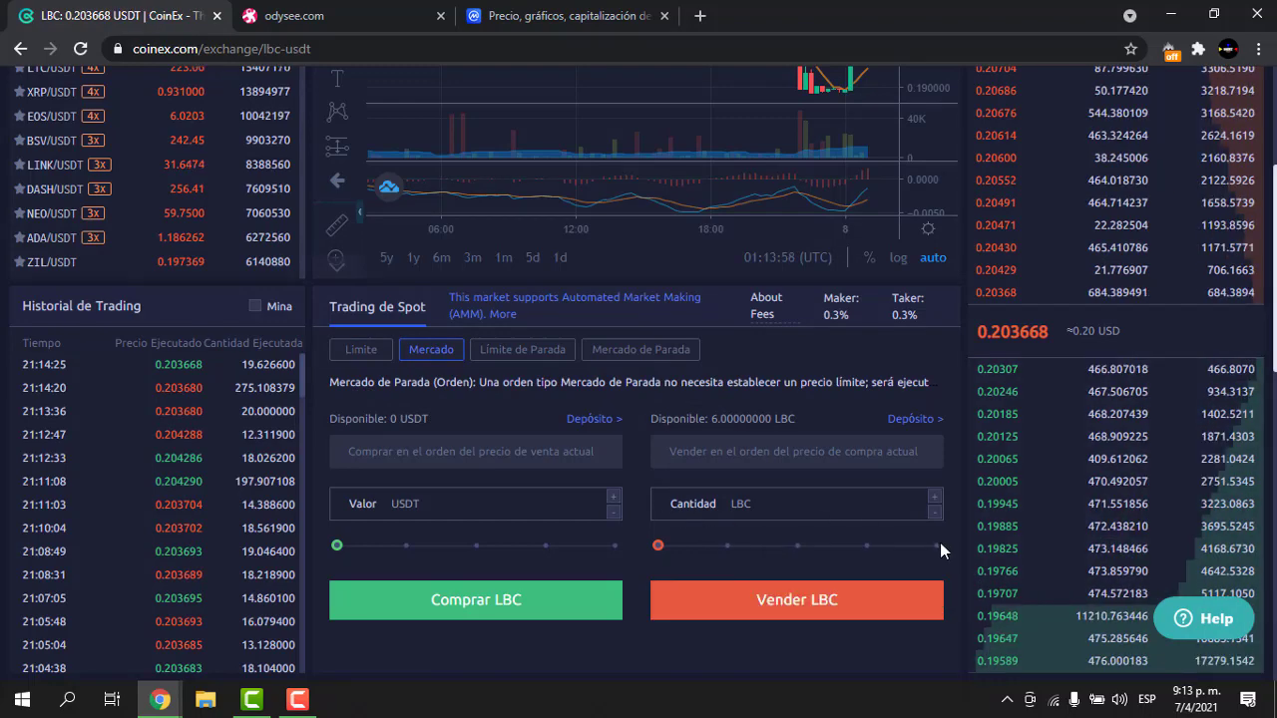
{"action": "left_click", "coordinate": [936, 545]}
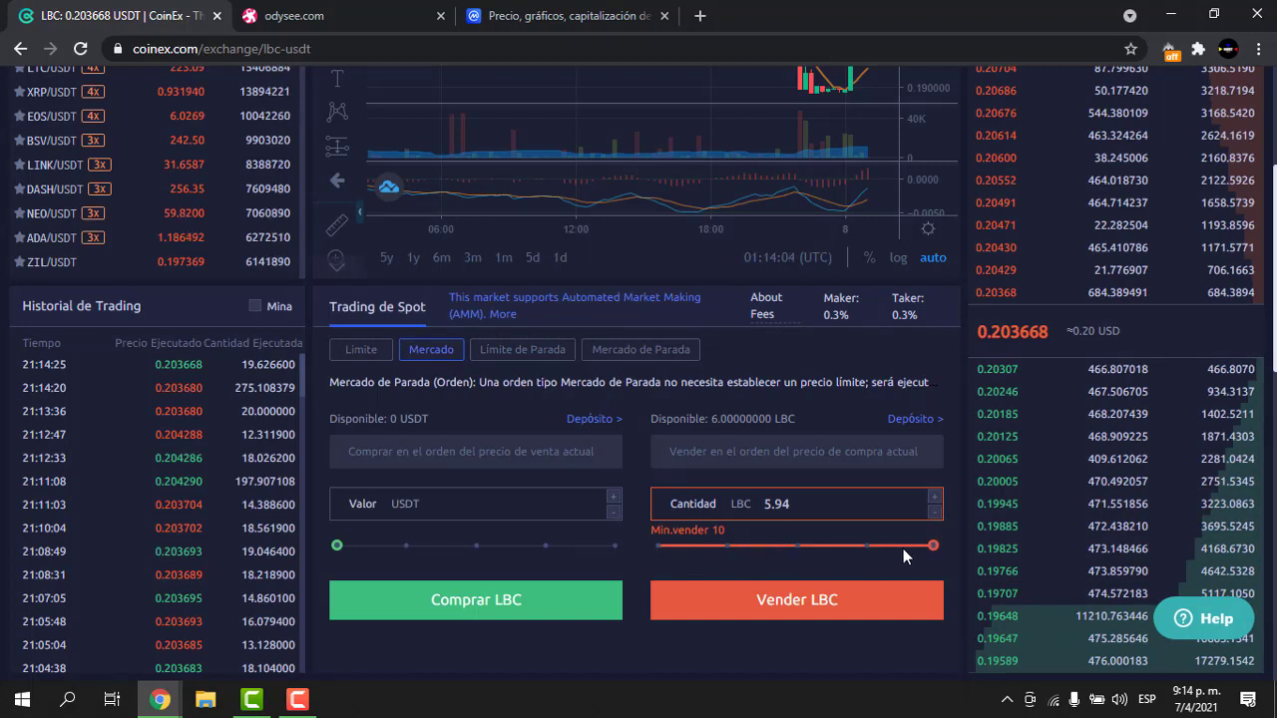
{"action": "left_click", "coordinate": [935, 546]}
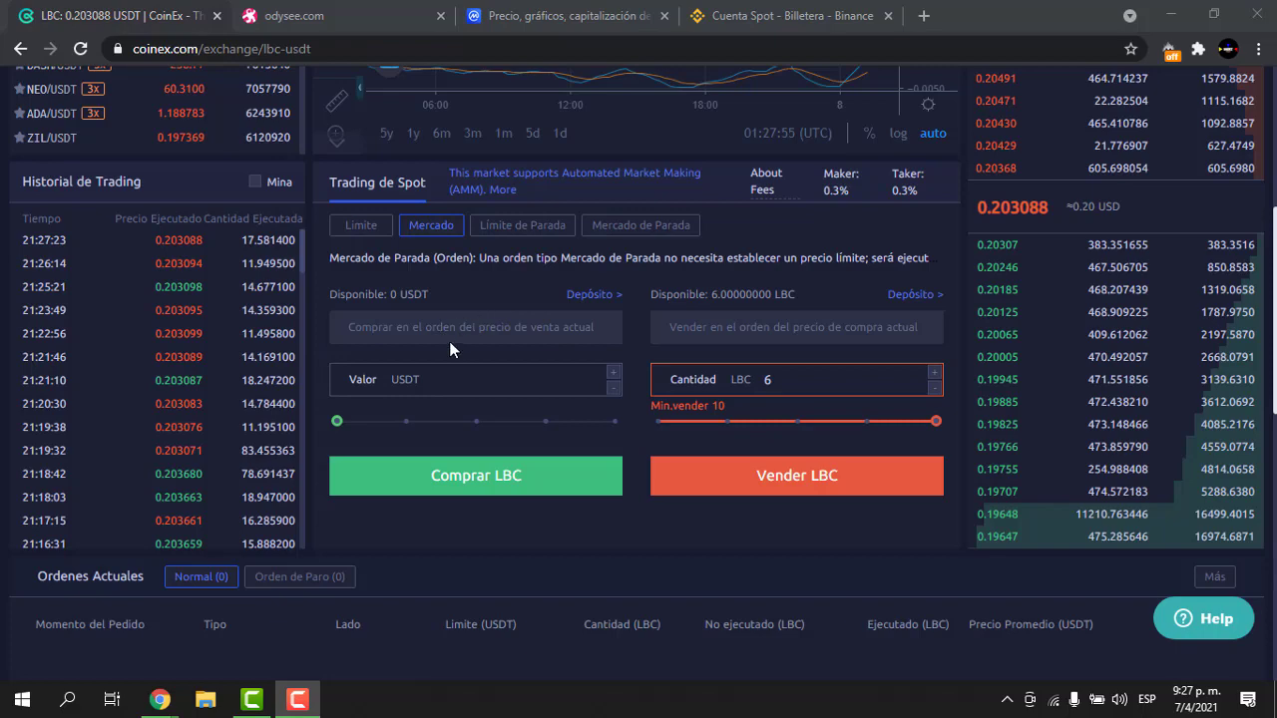
{"action": "scroll", "coordinate": [798, 469], "scroll_direction": "up", "scroll_amount": 3}
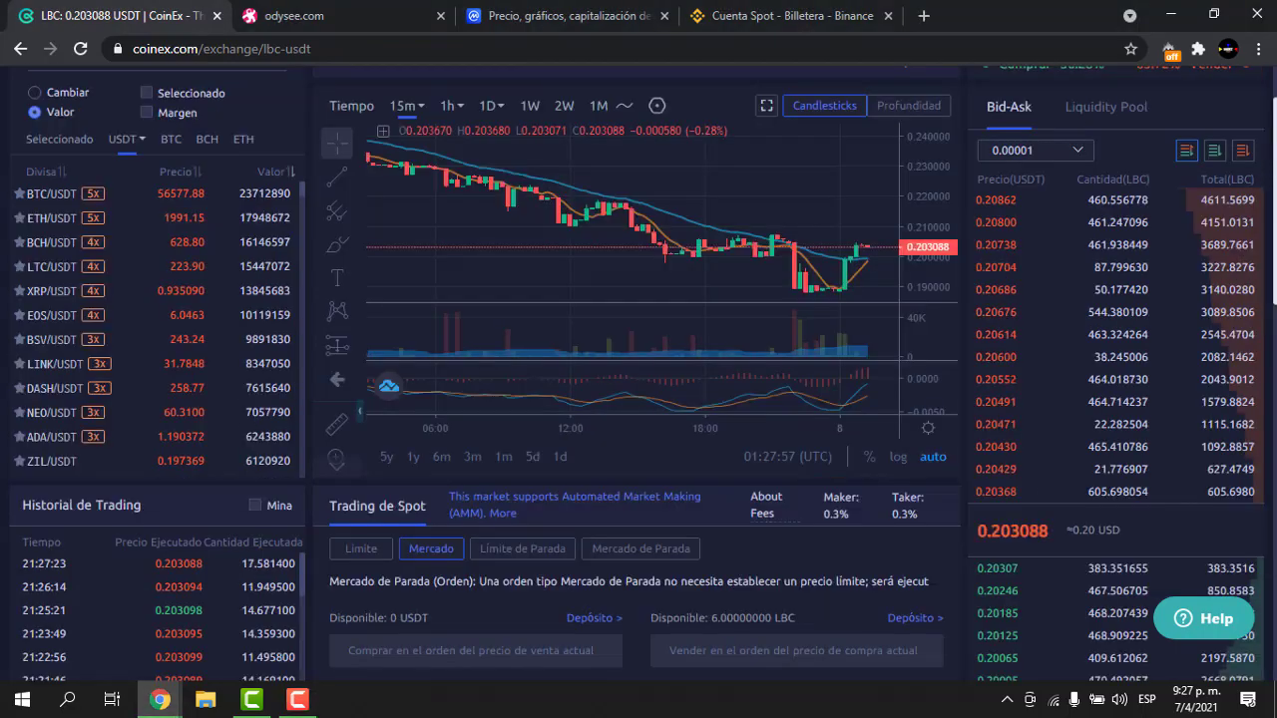
{"action": "scroll", "coordinate": [798, 300], "scroll_direction": "up", "scroll_amount": 1}
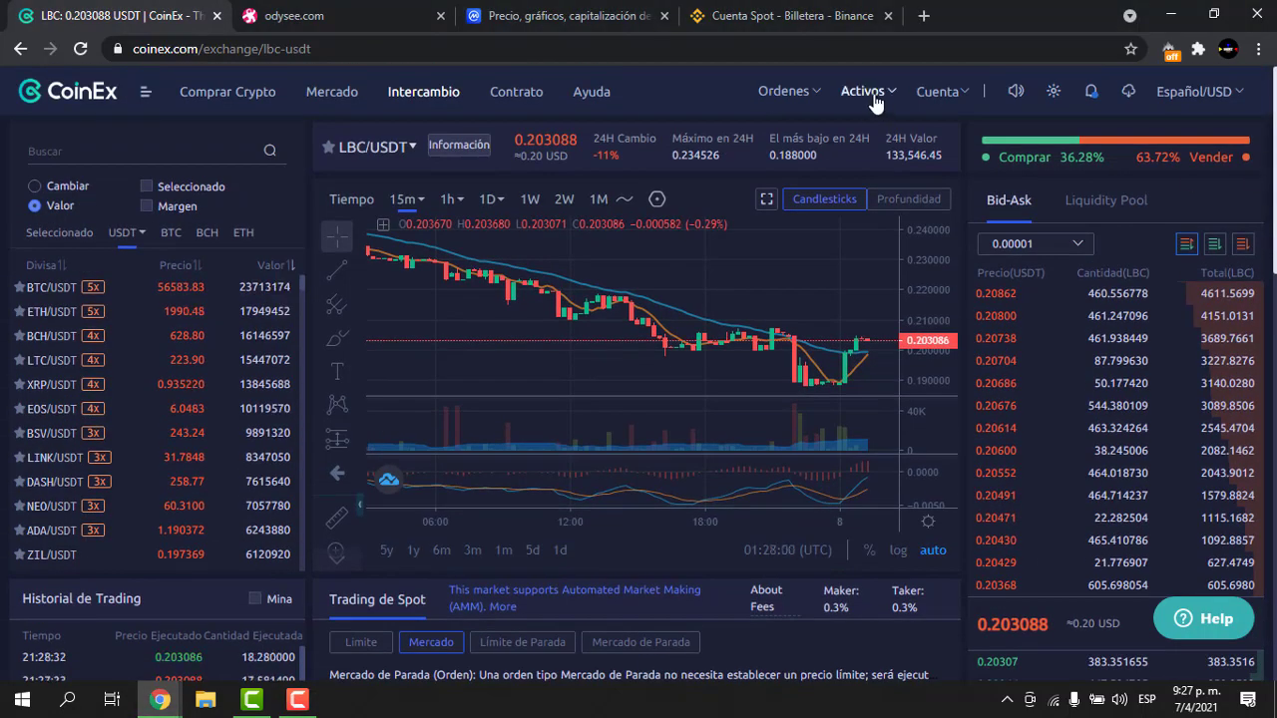
{"action": "mouse_move", "coordinate": [875, 97]}
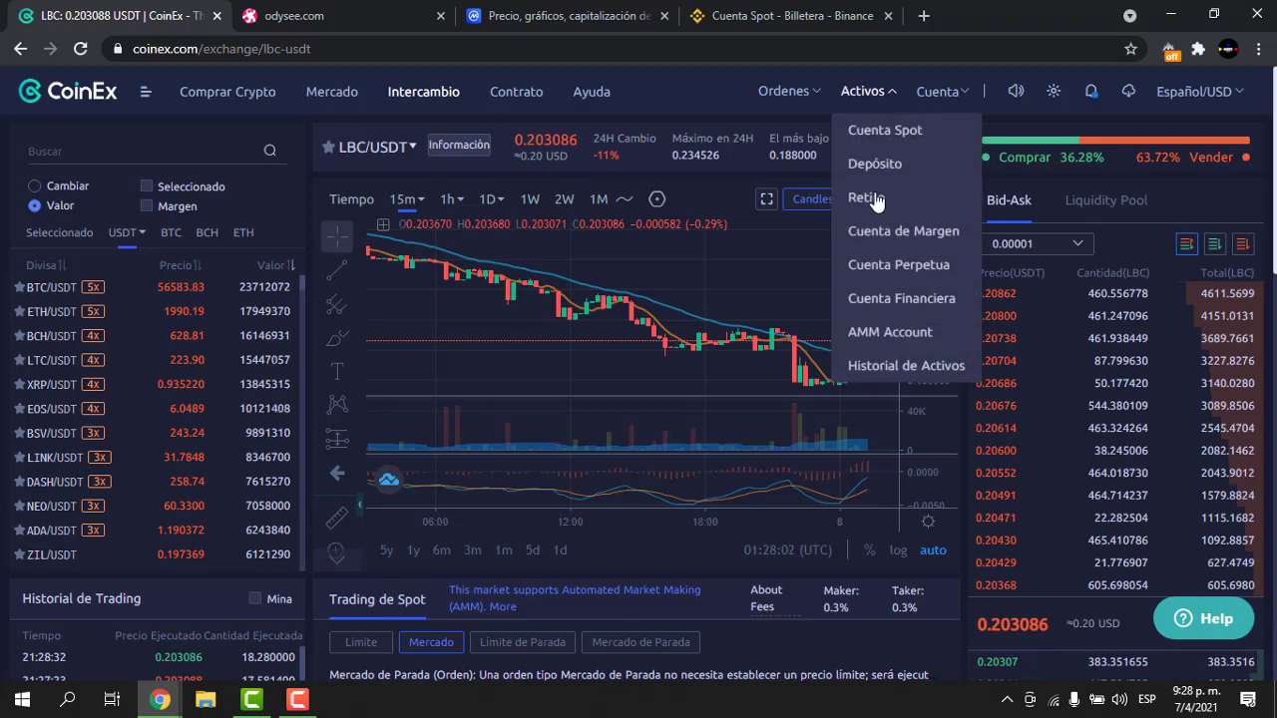